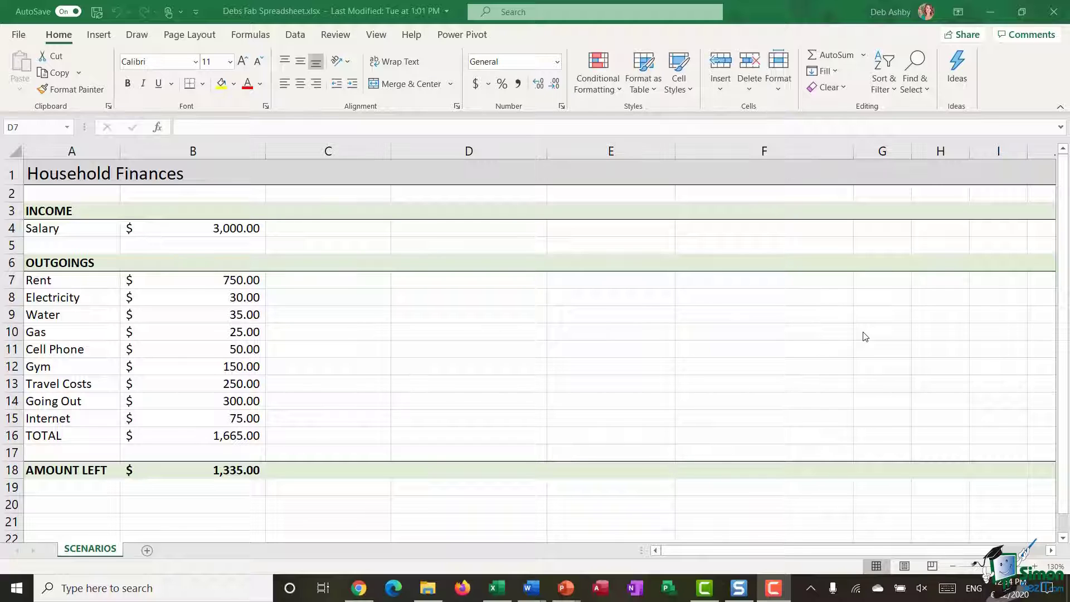
Switch the ribbon to the Data commands above the Household Finances budget sheet.
{"action": "left_click", "coordinate": [294, 35]}
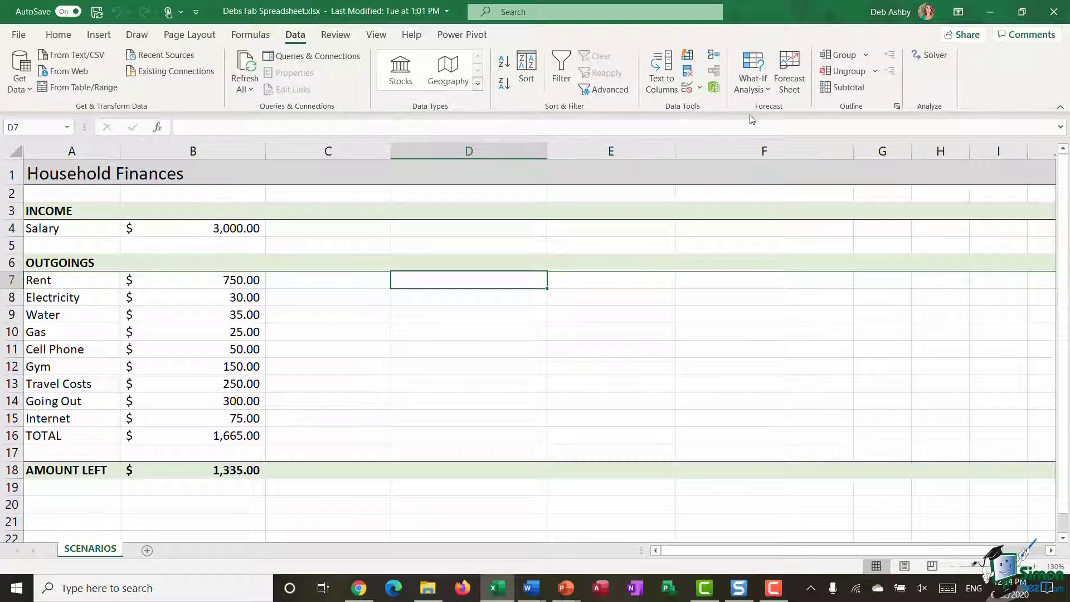
{"action": "left_click", "coordinate": [768, 88]}
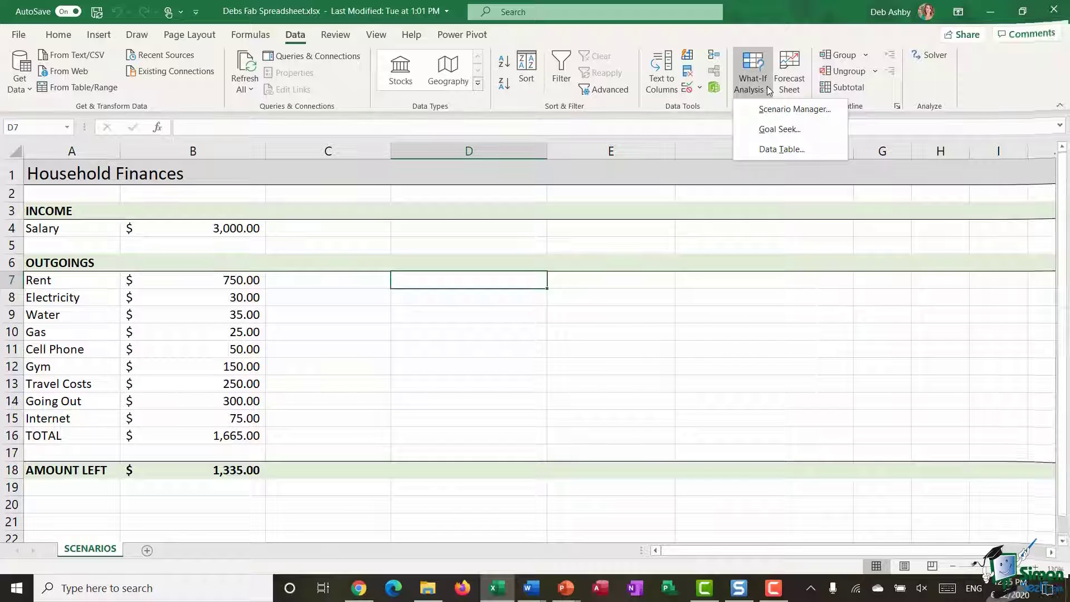
{"action": "left_click", "coordinate": [579, 337]}
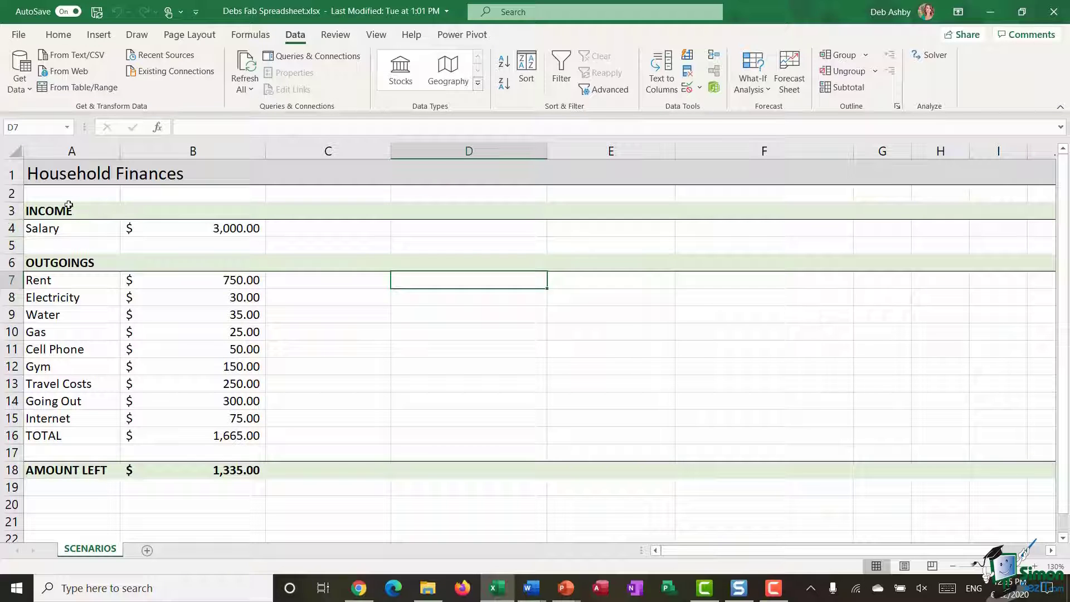
{"action": "left_click", "coordinate": [40, 229]}
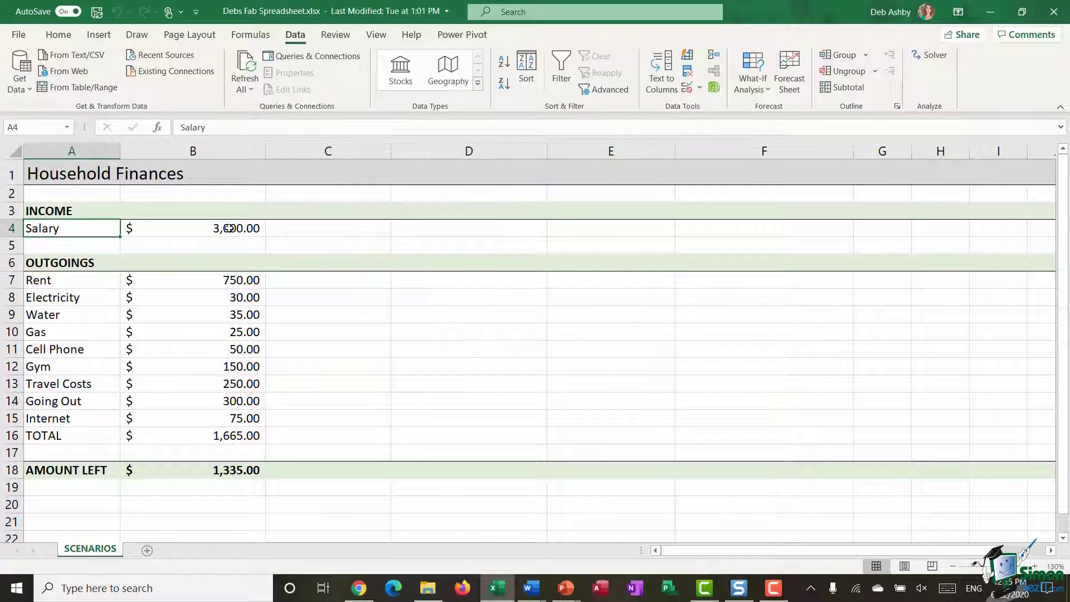
{"action": "left_click", "coordinate": [231, 228]}
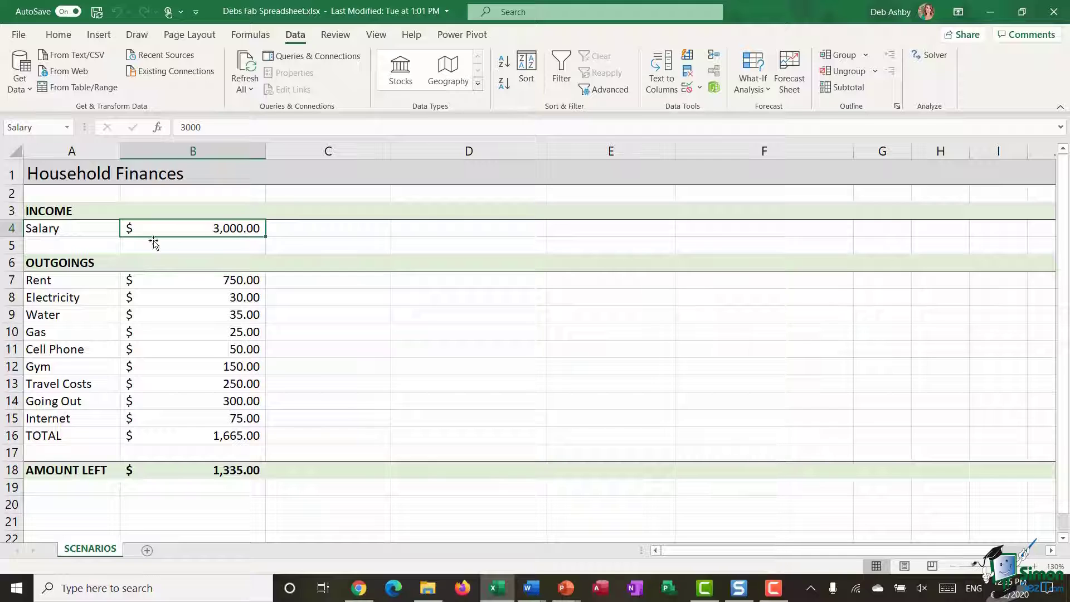
{"action": "left_click_drag", "start_coordinate": [62, 277], "coordinate": [56, 419]}
{"action": "left_click_drag", "start_coordinate": [208, 278], "coordinate": [194, 414]}
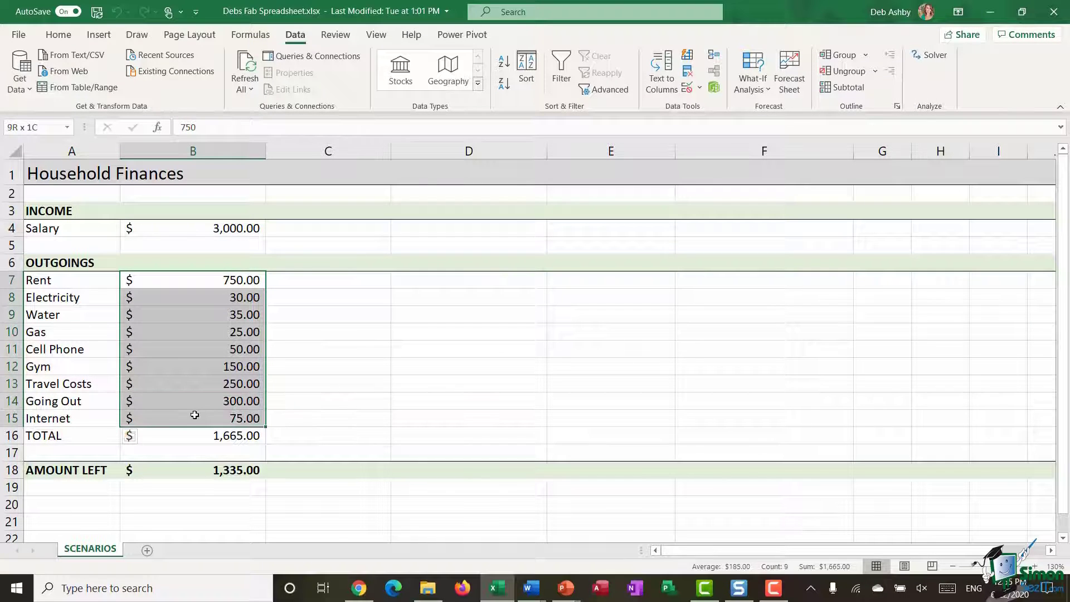
{"action": "left_click", "coordinate": [207, 441]}
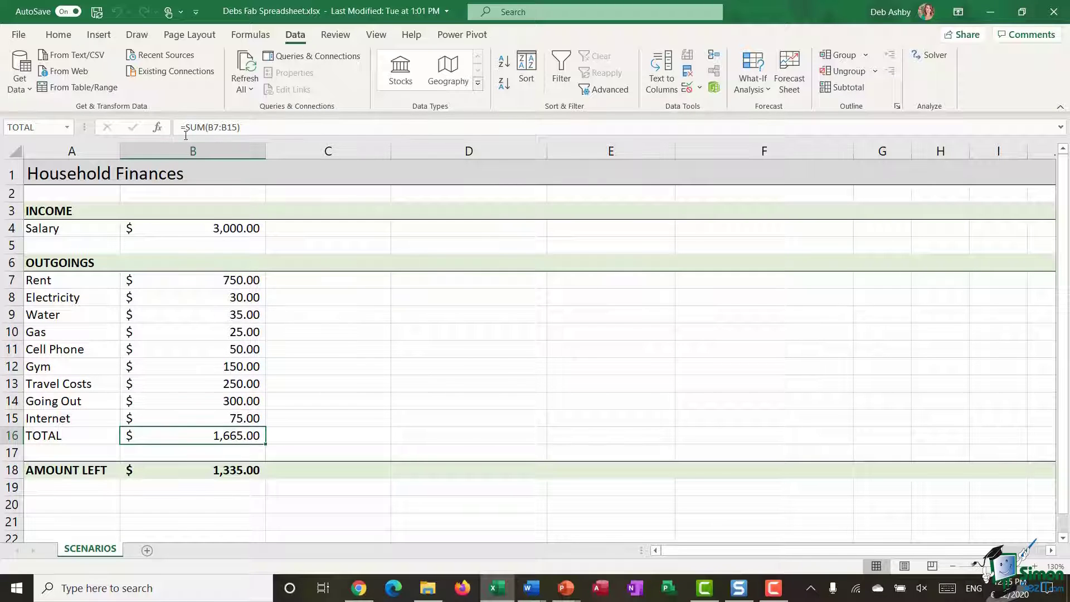
{"action": "left_click_drag", "start_coordinate": [210, 279], "coordinate": [210, 420]}
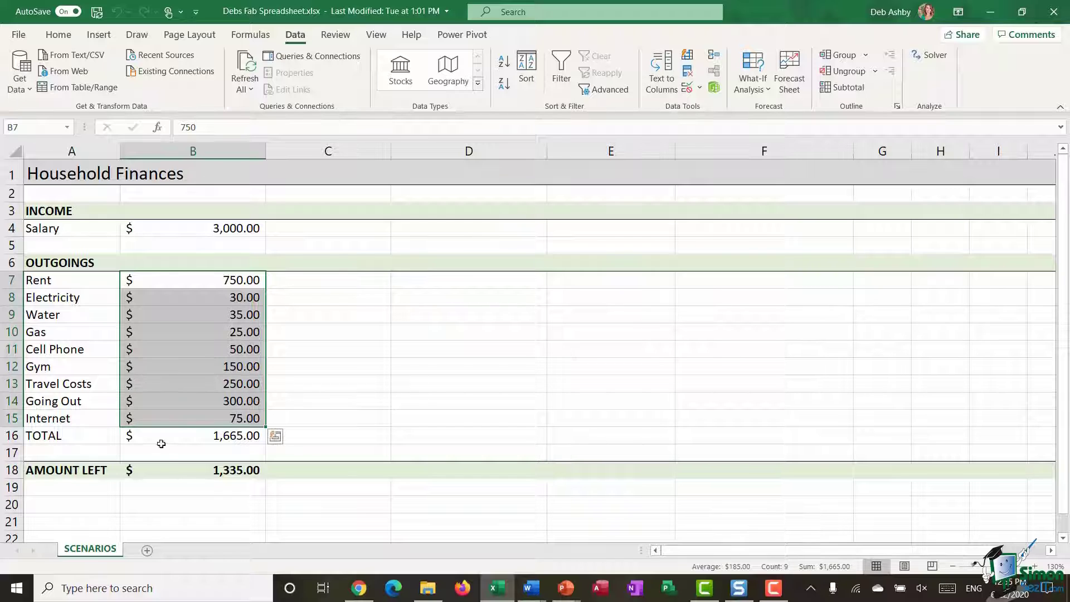
{"action": "left_click", "coordinate": [173, 470]}
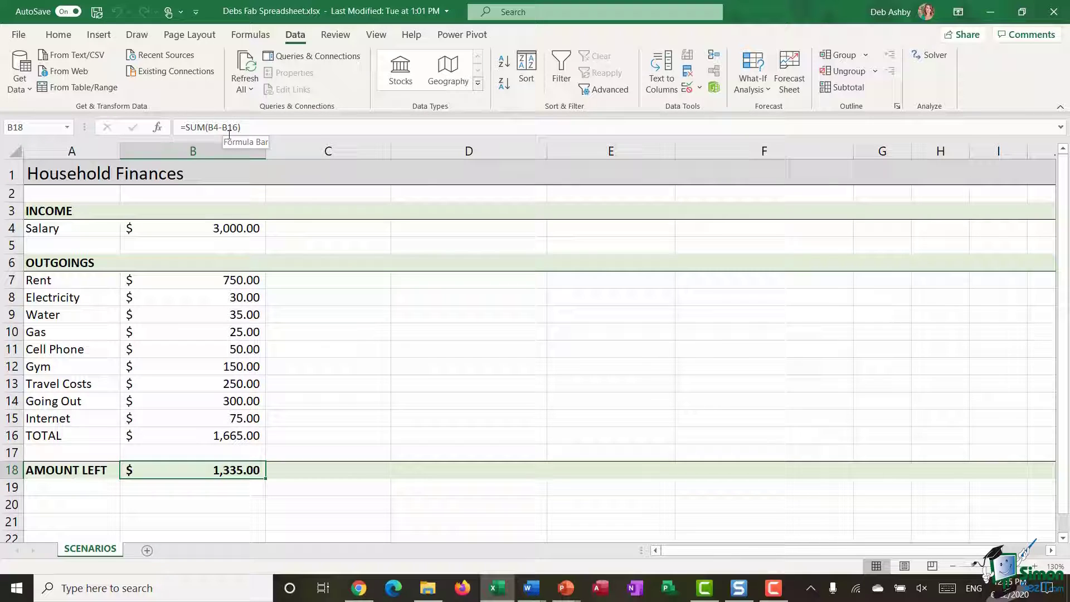
{"action": "left_click", "coordinate": [231, 228]}
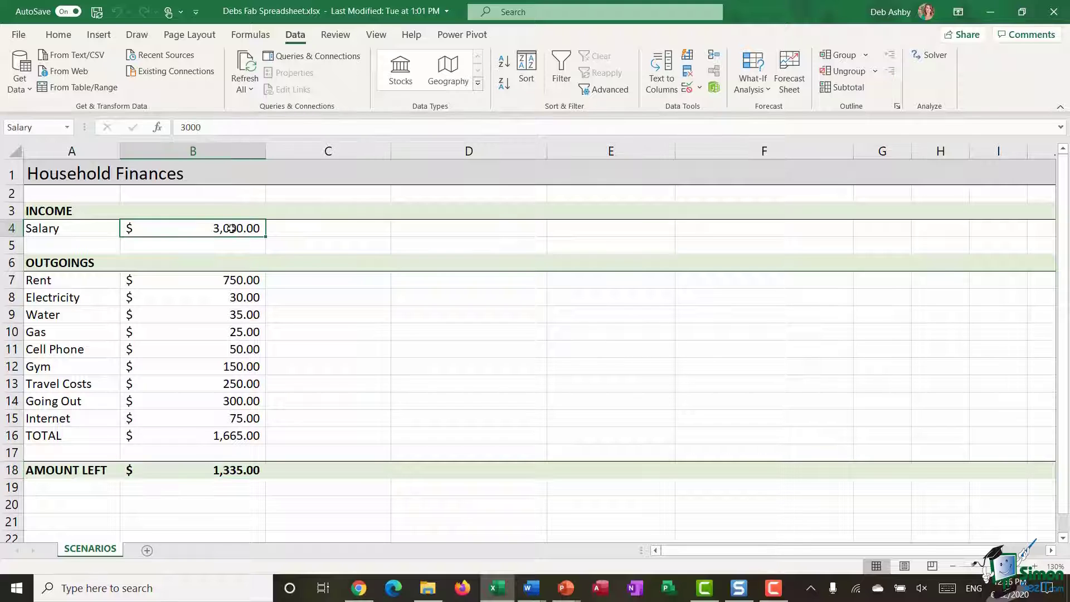
{"action": "left_click", "coordinate": [221, 438]}
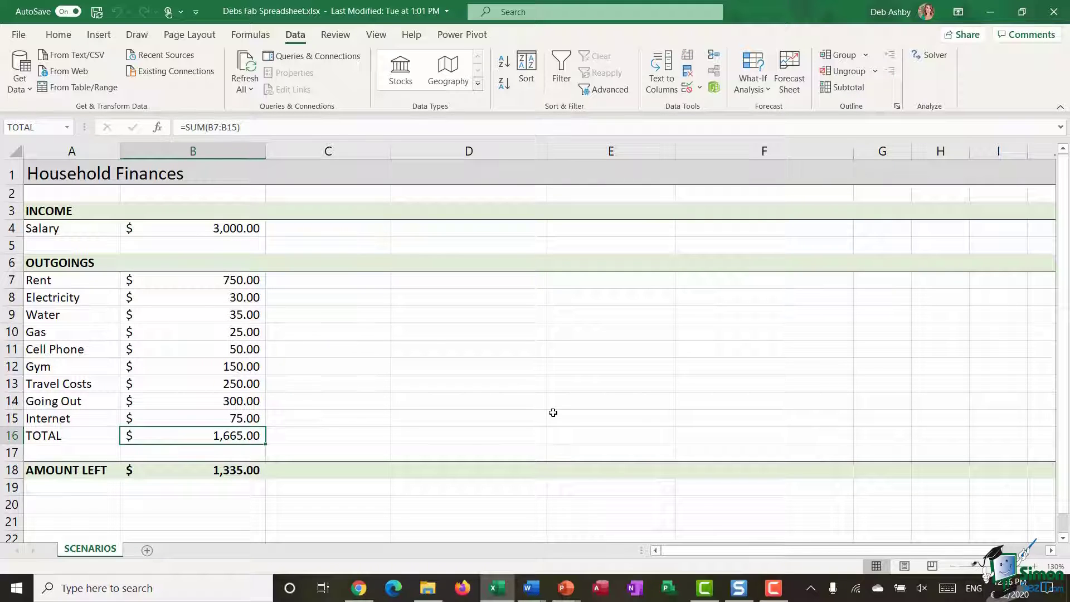
{"action": "left_click", "coordinate": [193, 471]}
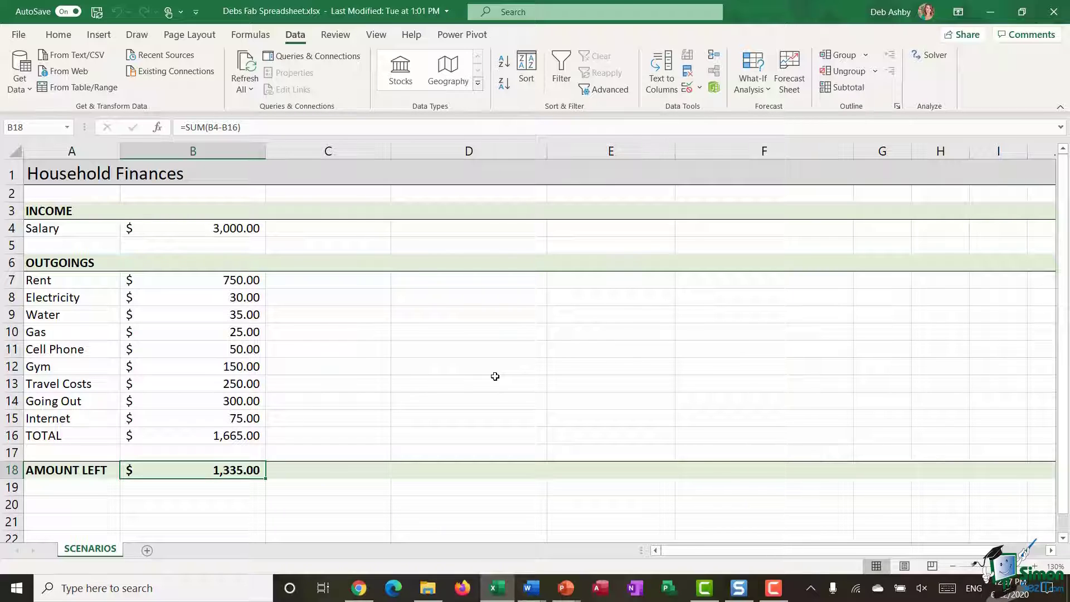
{"action": "key", "text": "Up"}
{"action": "key", "text": "Up"}
{"action": "key", "text": "Up"}
{"action": "key", "text": "Up"}
{"action": "key", "text": "Up"}
{"action": "key", "text": "Up"}
{"action": "key", "text": "Up"}
{"action": "key", "text": "Up"}
{"action": "key", "text": "Up"}
{"action": "key", "text": "Up"}
{"action": "key", "text": "Up"}
{"action": "key", "text": "Up"}
{"action": "key", "text": "Up"}
{"action": "key", "text": "Up"}
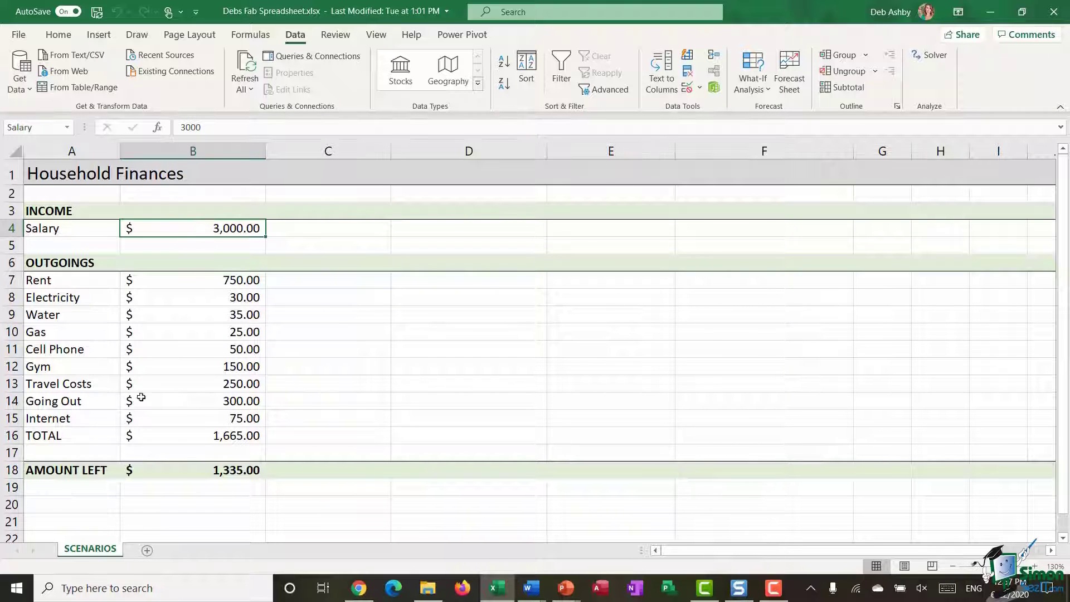
{"action": "left_click", "coordinate": [181, 403]}
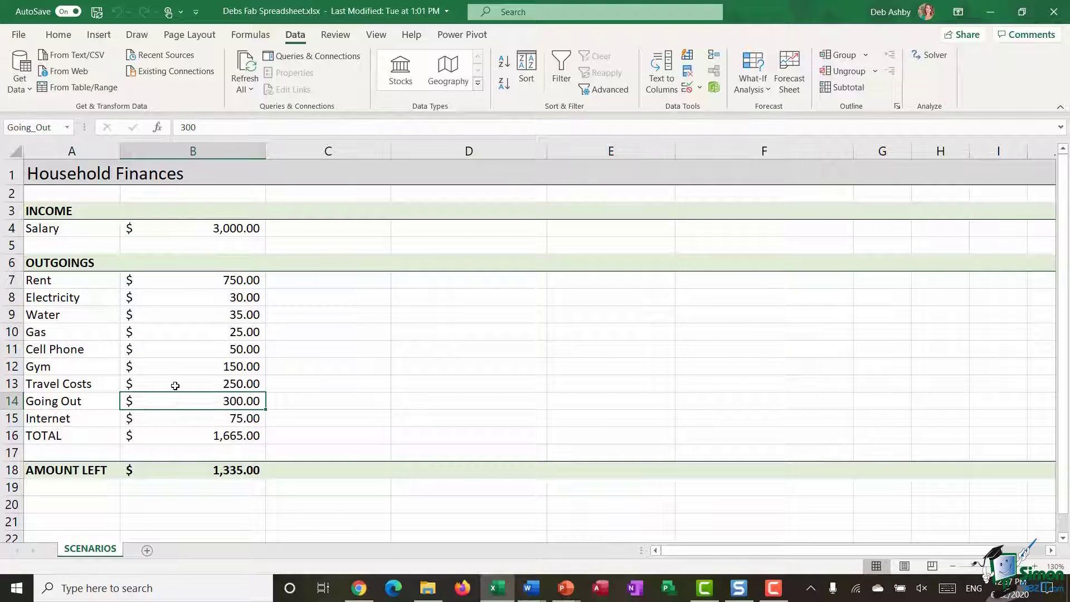
{"action": "left_click", "coordinate": [175, 386]}
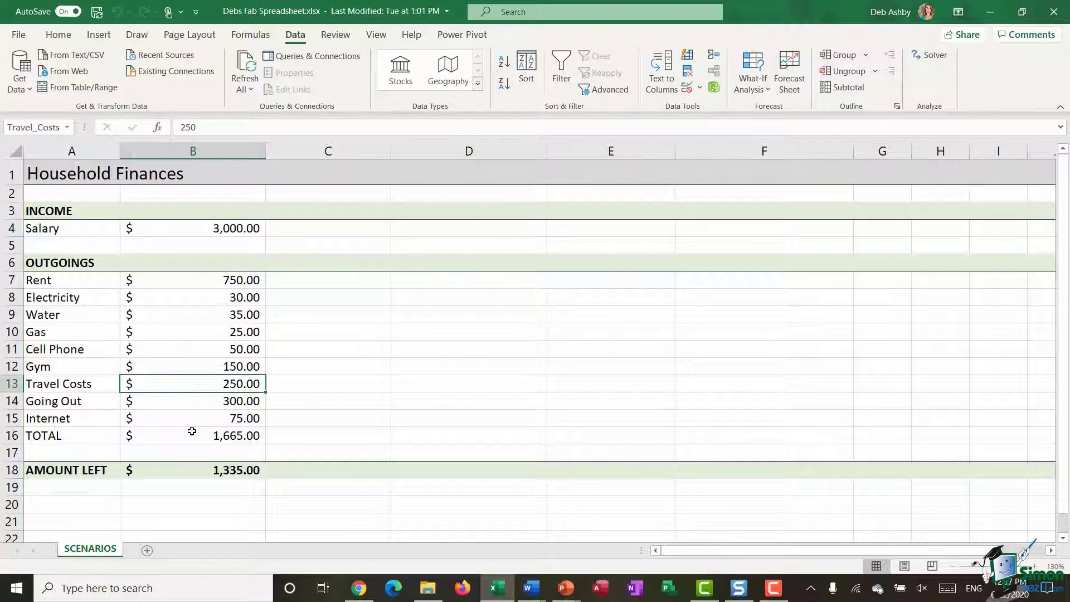
{"action": "left_click", "coordinate": [474, 298]}
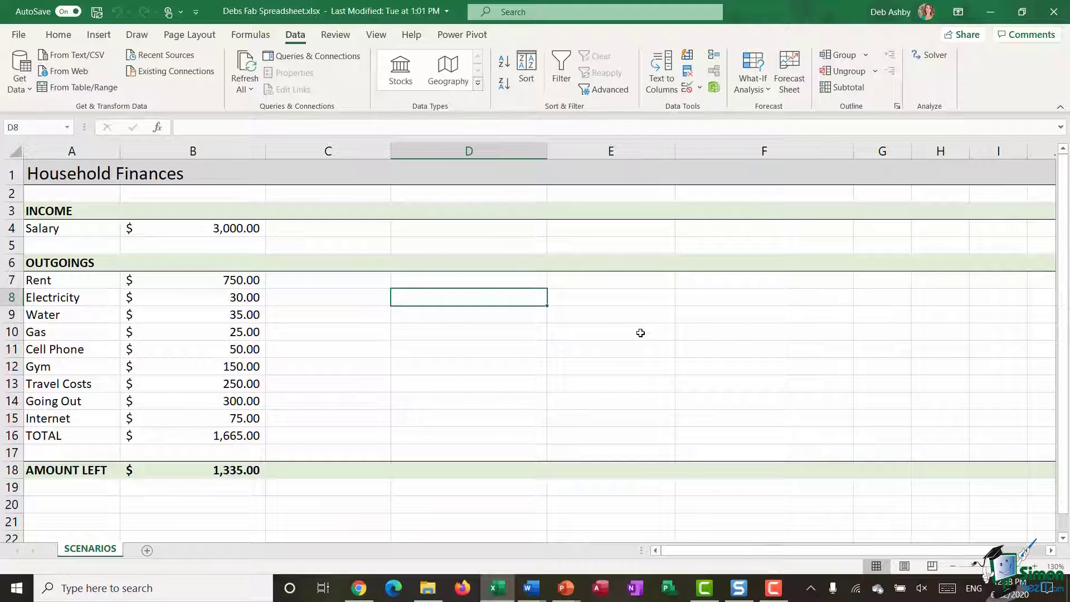
{"action": "left_click", "coordinate": [201, 226]}
{"action": "left_click", "coordinate": [198, 279]}
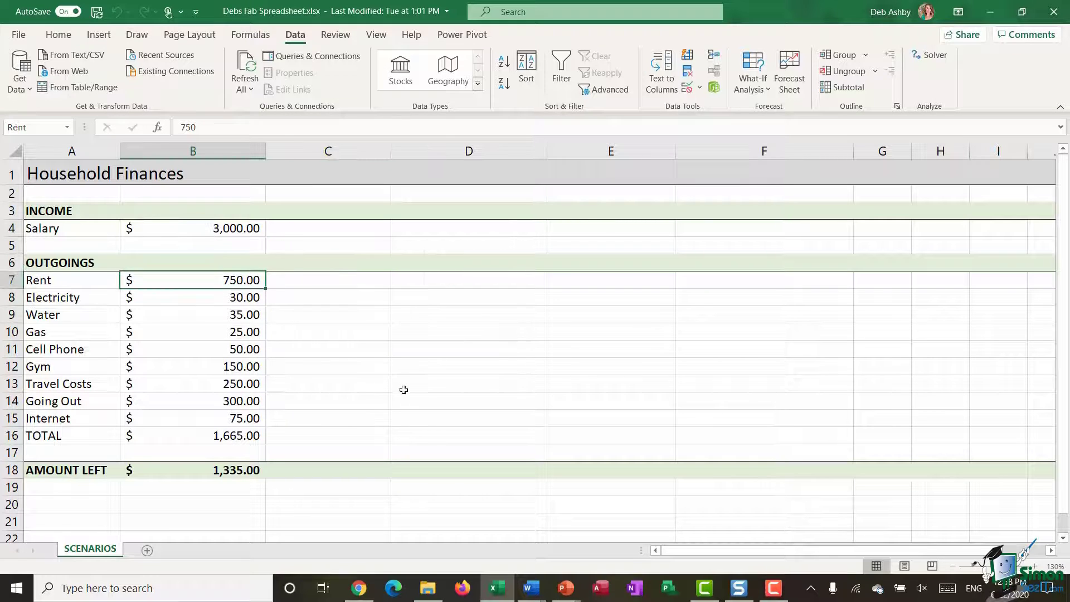
Select the Salary row A4:B4 together with the Rent-to-Internet rows A7:B15, then show Formulas.
{"action": "left_click", "coordinate": [379, 348]}
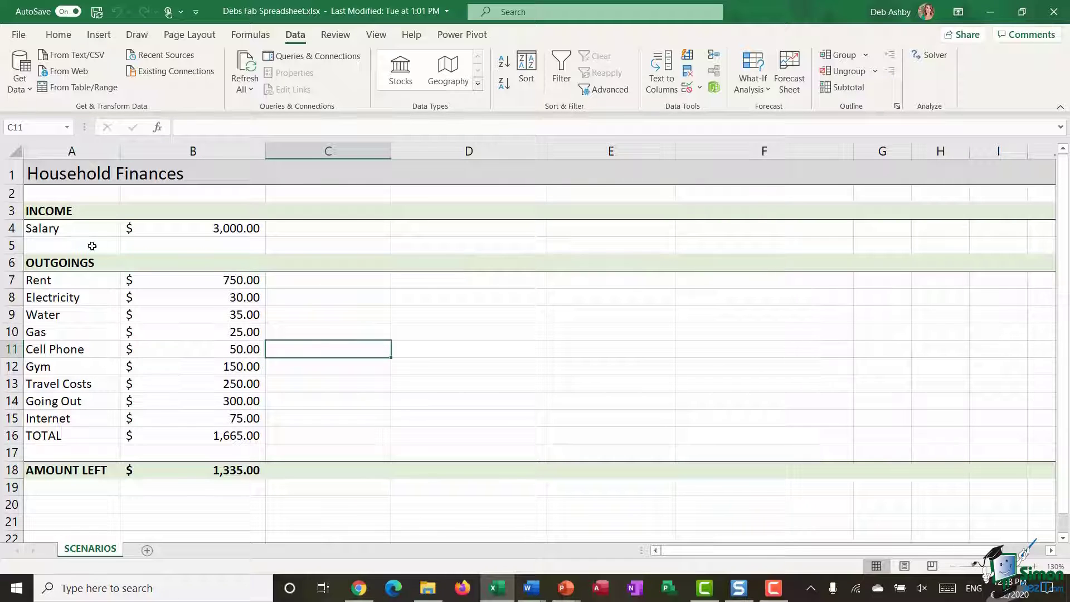
{"action": "left_click_drag", "start_coordinate": [41, 228], "coordinate": [218, 232]}
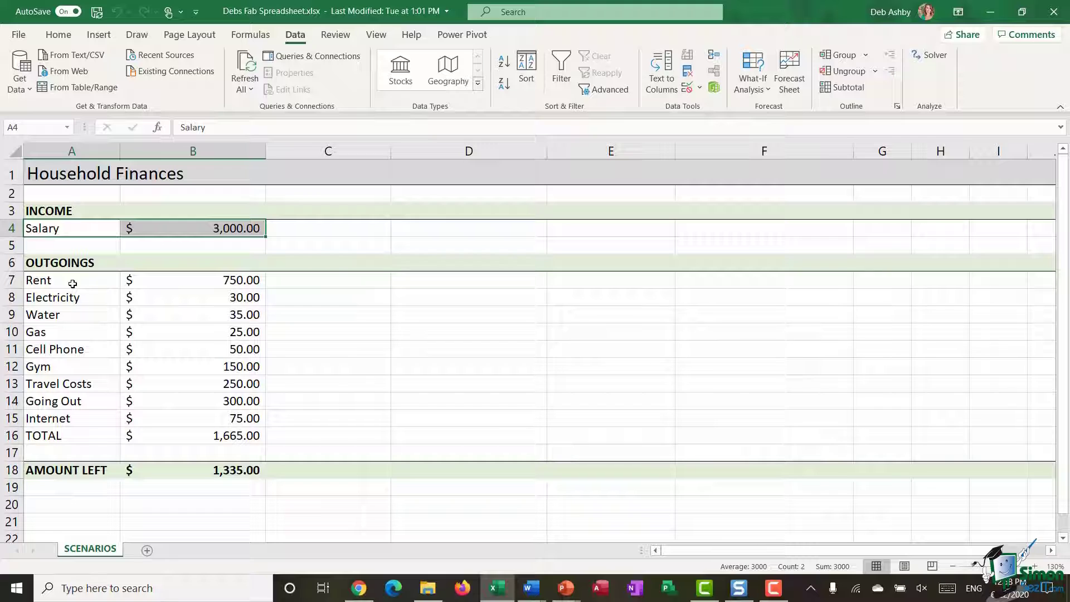
{"action": "left_click_drag", "start_coordinate": [56, 279], "coordinate": [231, 417], "text": "ctrl"}
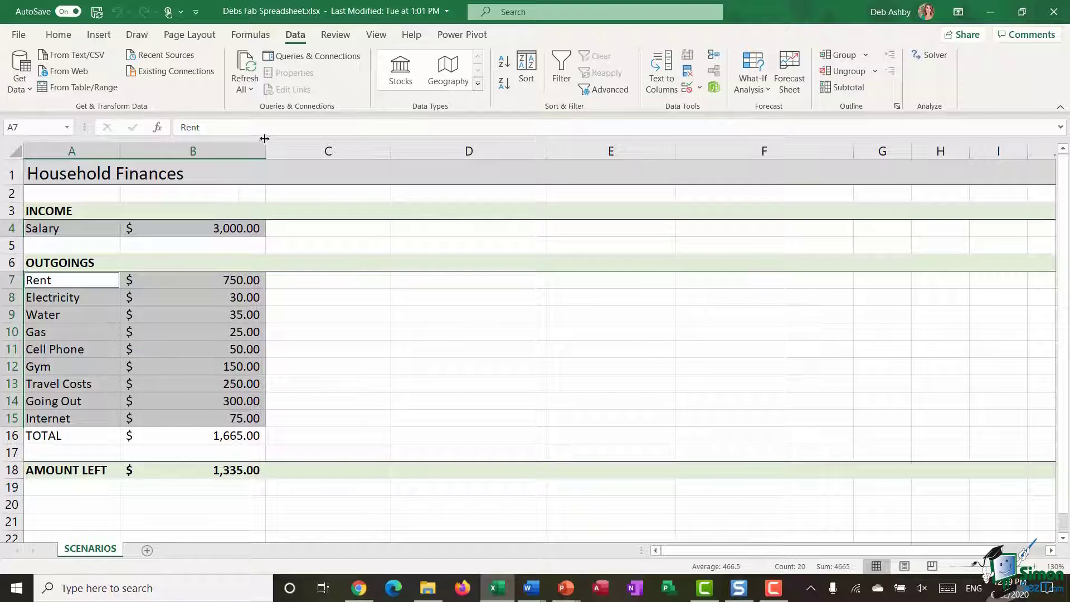
{"action": "left_click", "coordinate": [251, 35]}
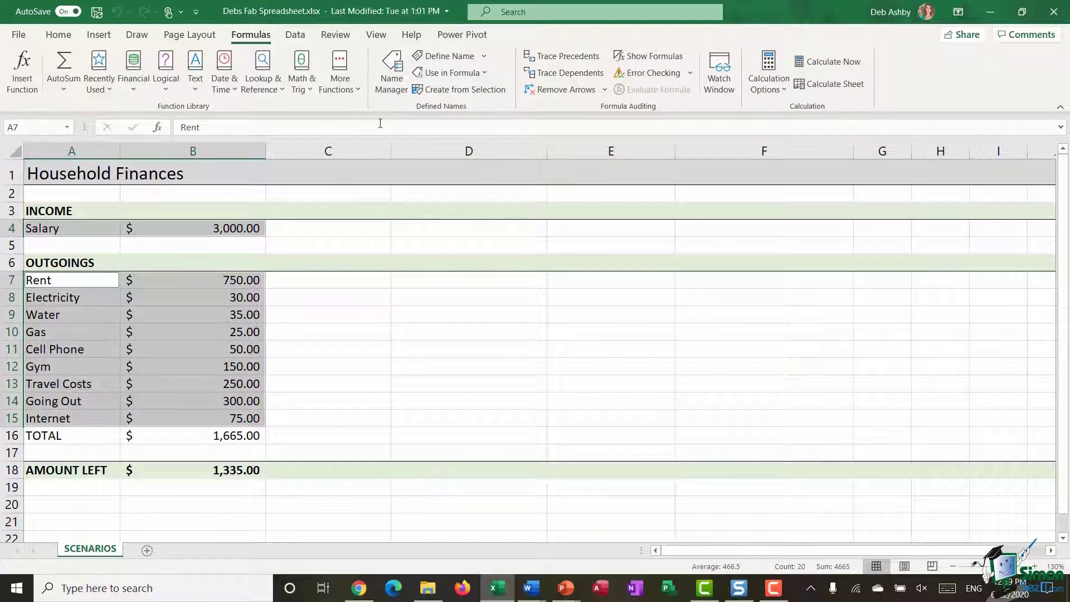
Create defined names for the selected amounts from their left-column labels.
{"action": "left_click", "coordinate": [494, 94]}
{"action": "left_click_drag", "start_coordinate": [504, 235], "coordinate": [447, 196]}
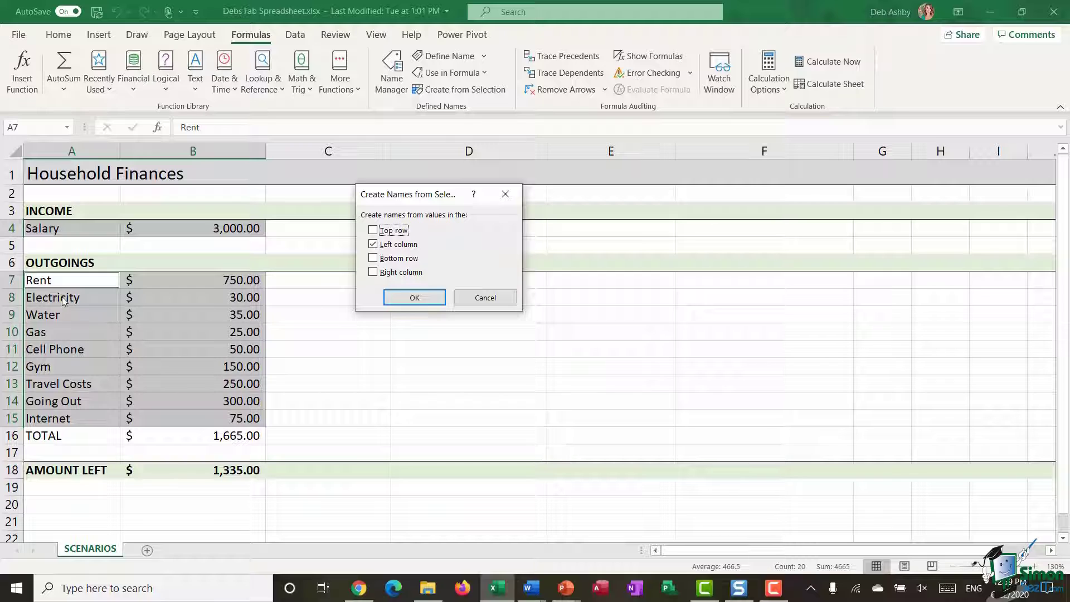
{"action": "left_click", "coordinate": [417, 297]}
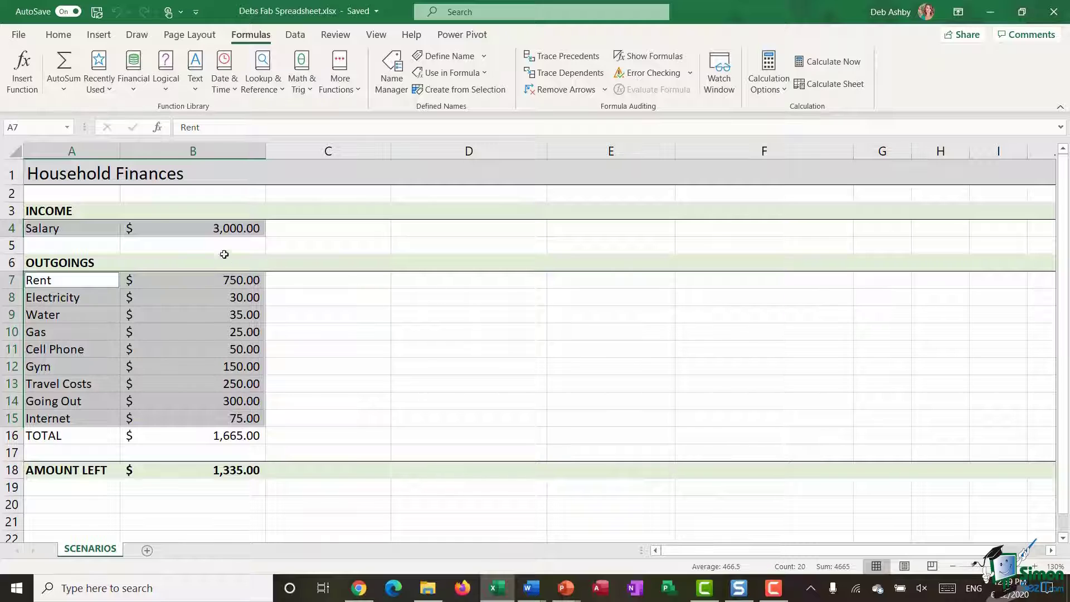
Confirm the names by jumping to Electricity (B8) from the Name Box, then return to Data.
{"action": "left_click", "coordinate": [68, 129]}
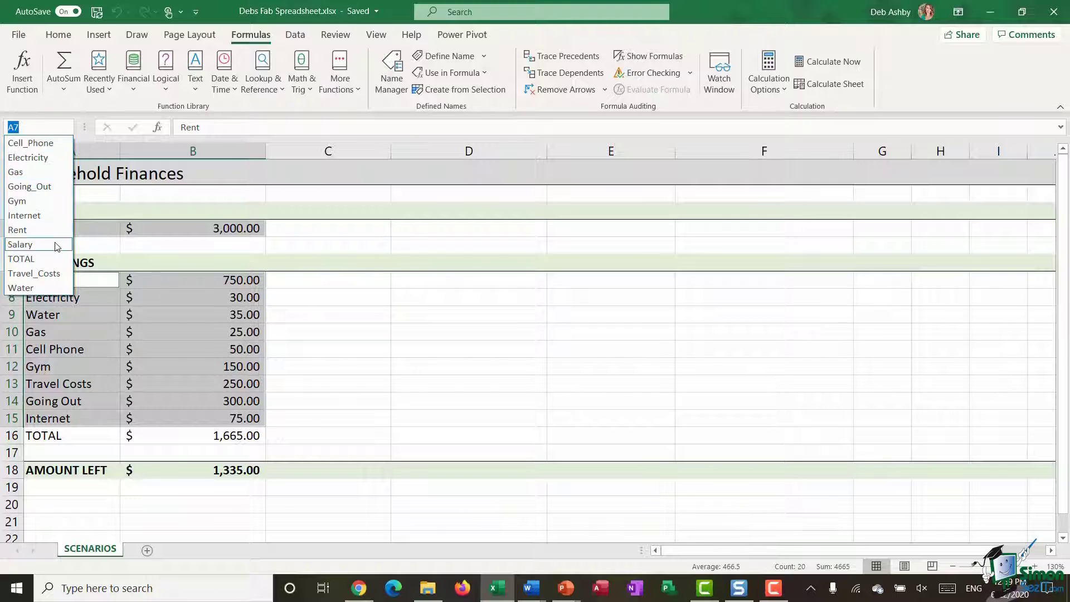
{"action": "left_click", "coordinate": [28, 157]}
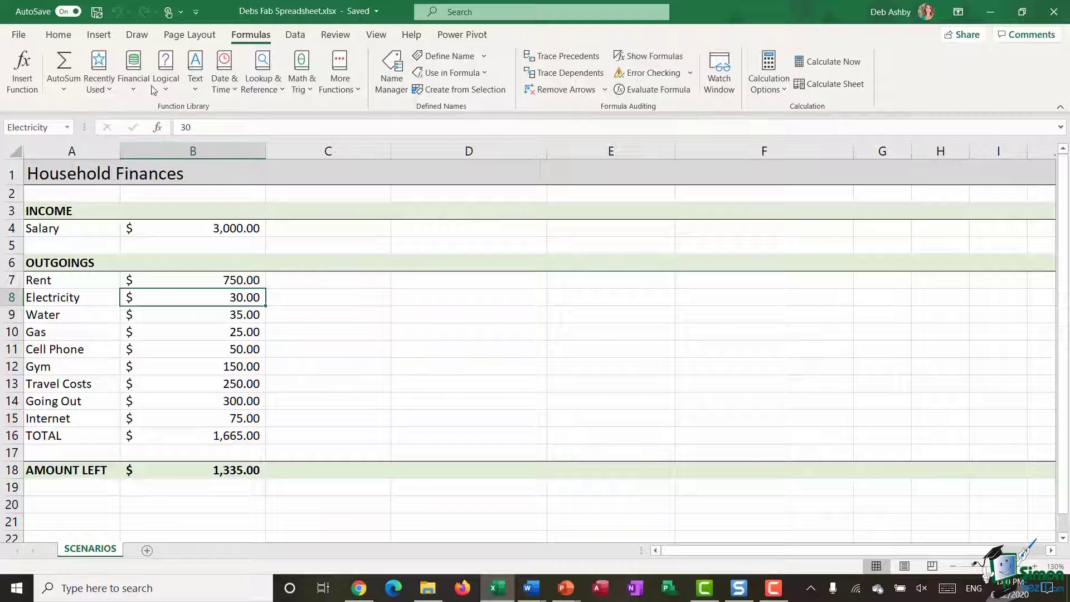
{"action": "left_click", "coordinate": [296, 36]}
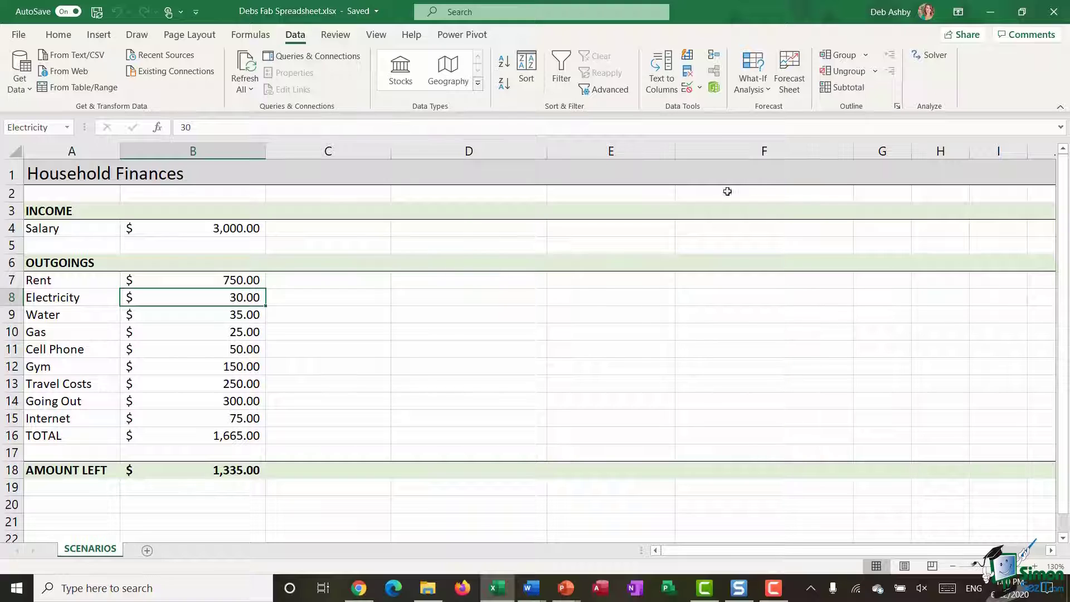
Open Scenario Manager from the What-If Analysis menu.
{"action": "left_click", "coordinate": [768, 88]}
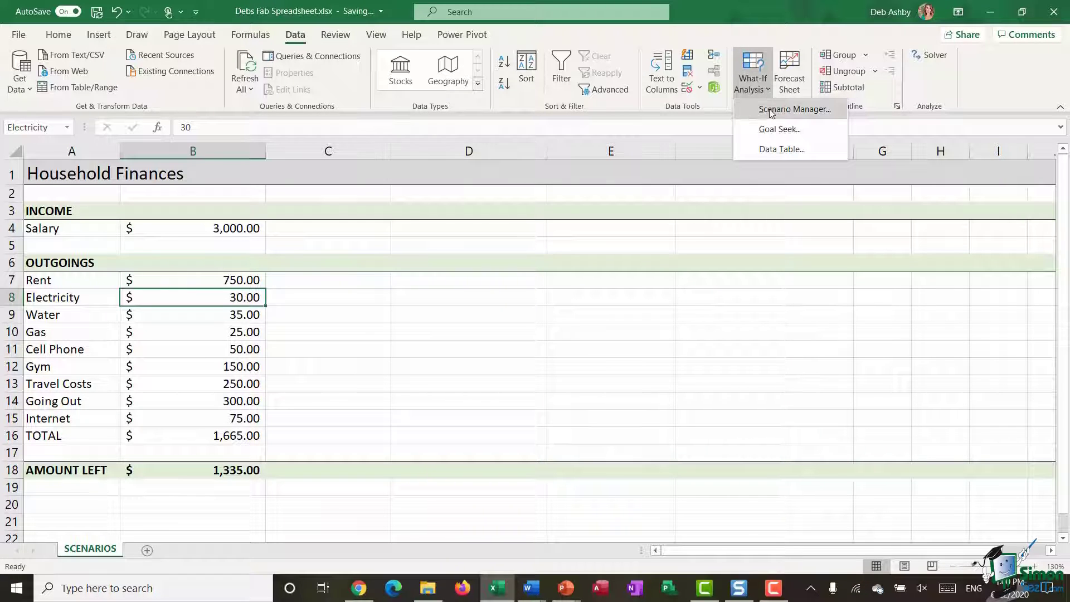
{"action": "left_click", "coordinate": [771, 109]}
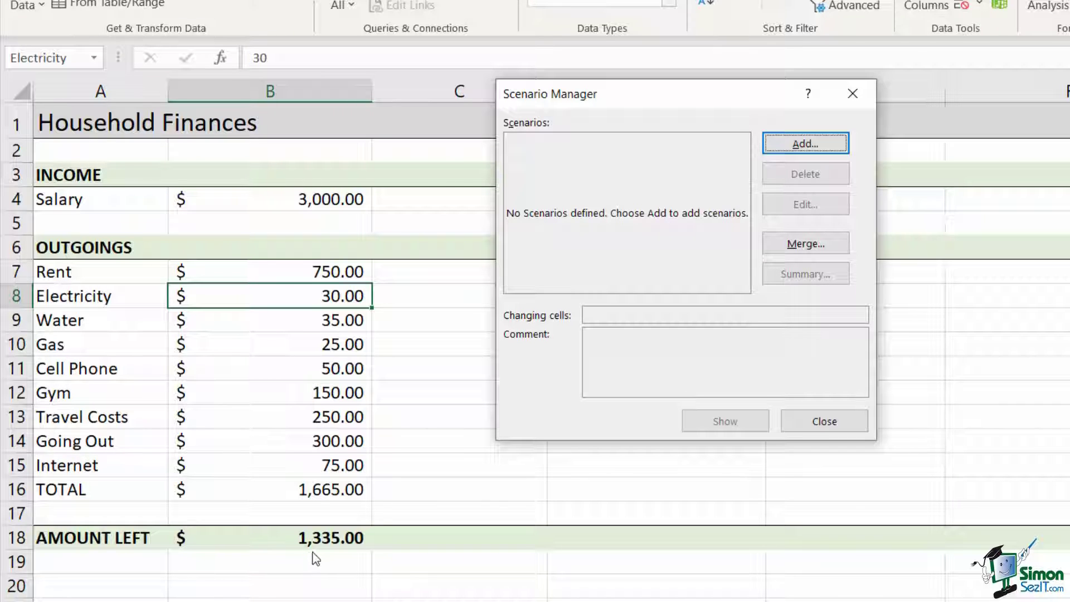
Add a scenario named 'Original' with changing cells B4 and B7:B15.
{"action": "left_click", "coordinate": [816, 144]}
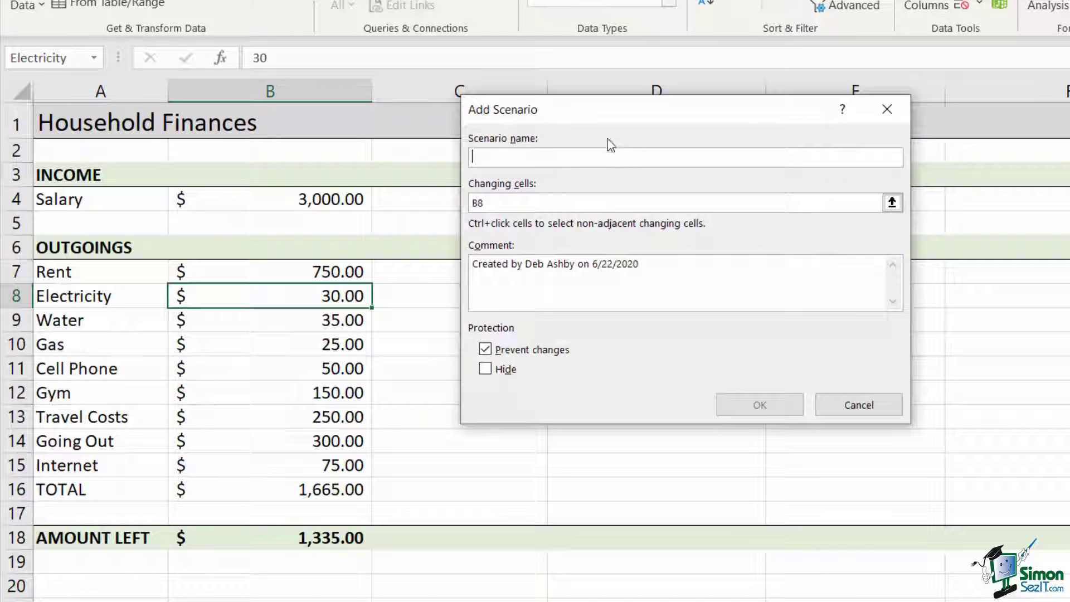
{"action": "type", "text": "Original"}
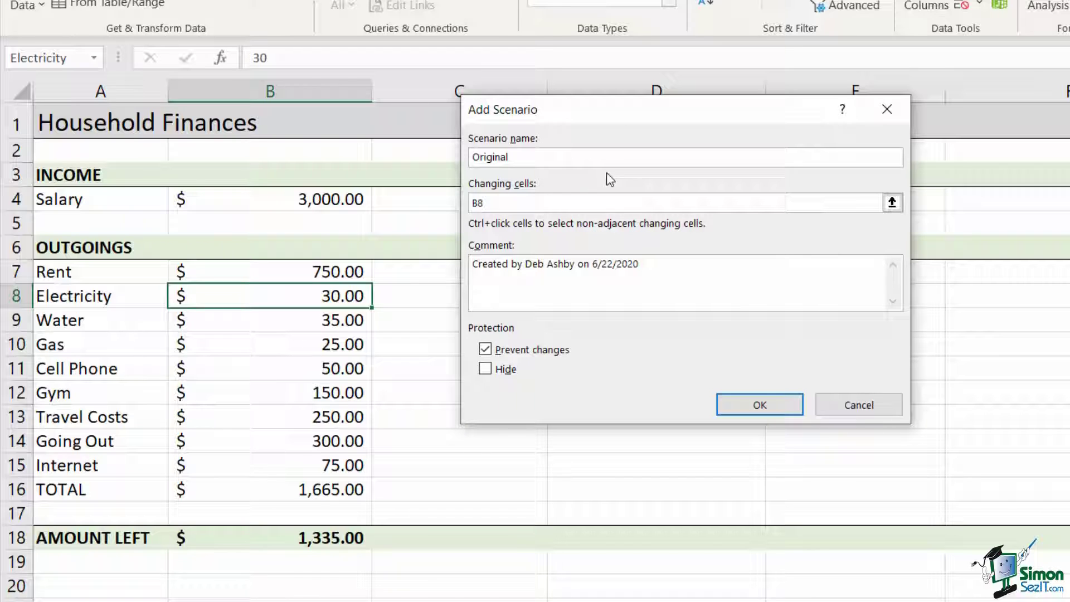
{"action": "left_click", "coordinate": [493, 203]}
{"action": "left_click_drag", "start_coordinate": [497, 202], "coordinate": [463, 204]}
{"action": "key", "text": "BackSpace"}
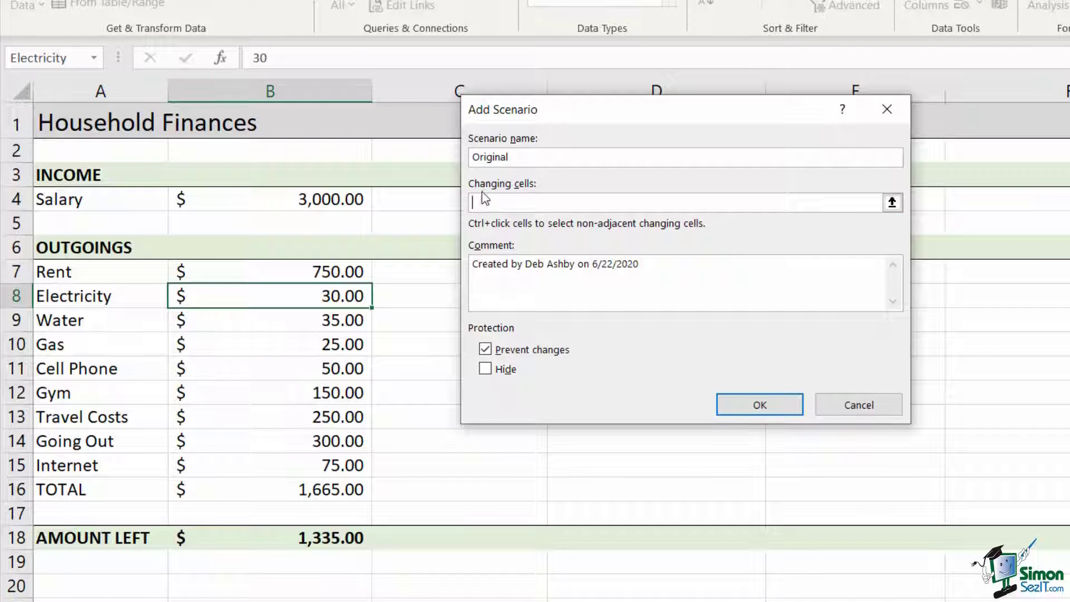
{"action": "left_click", "coordinate": [289, 203]}
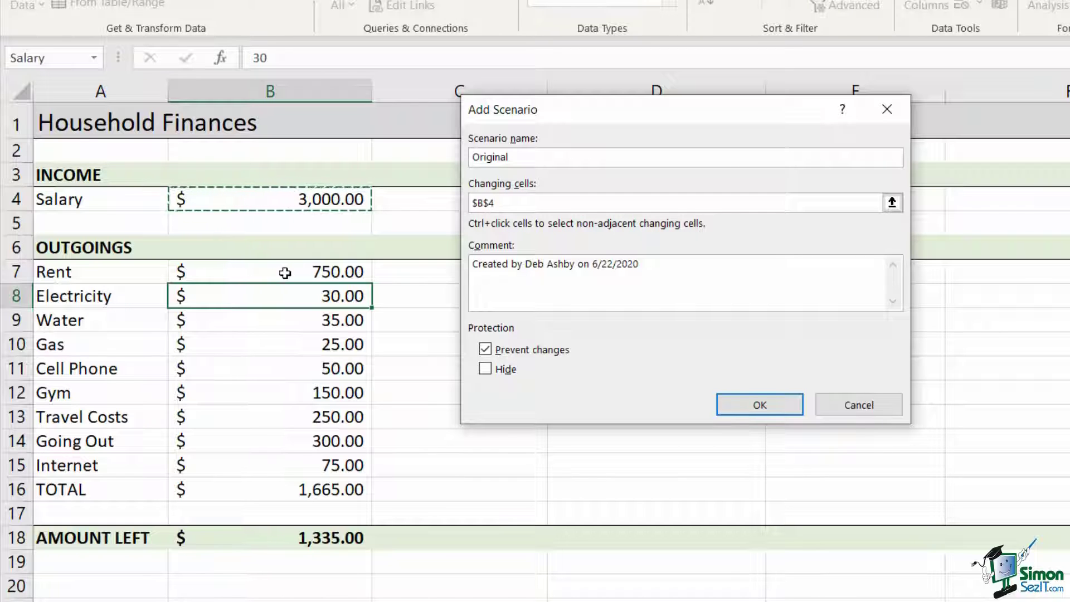
{"action": "left_click_drag", "start_coordinate": [285, 271], "coordinate": [291, 461]}
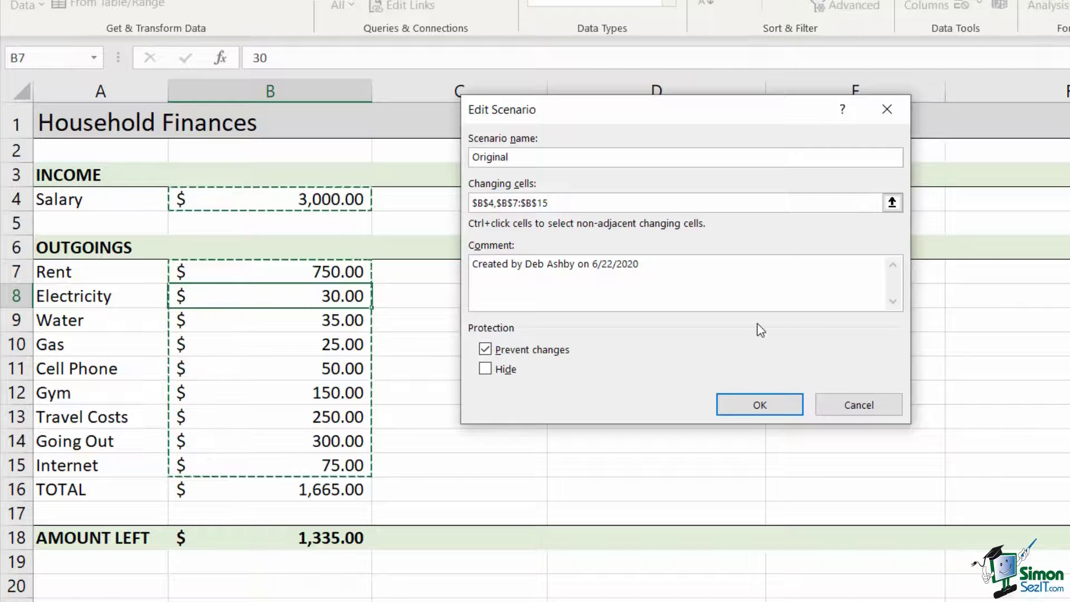
{"action": "left_click", "coordinate": [755, 406]}
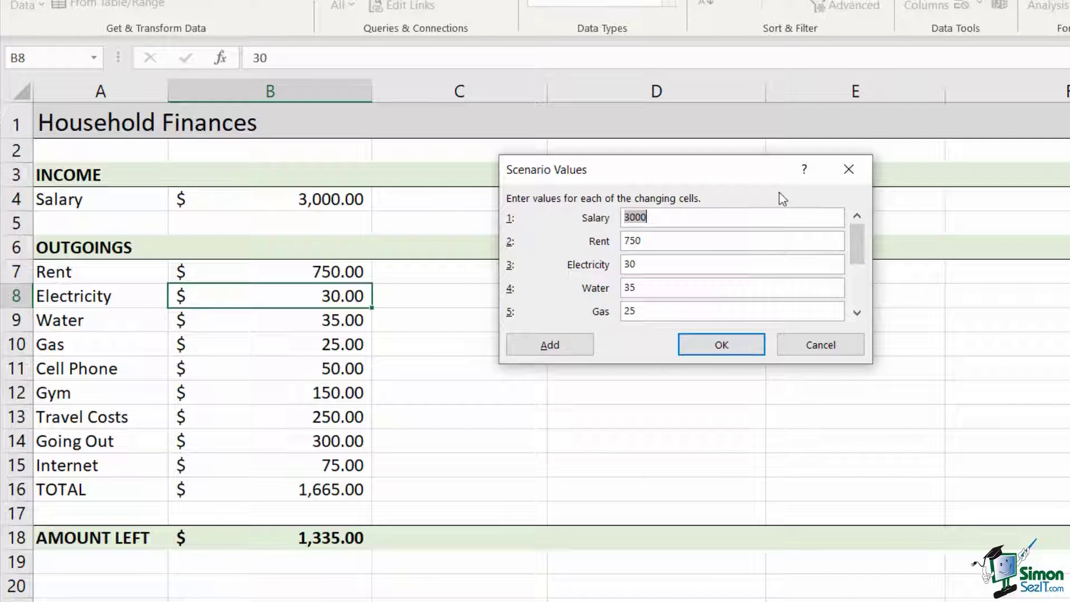
Keep the current values (Salary 3000, Rent 750) to save the Original scenario.
{"action": "left_click", "coordinate": [727, 343]}
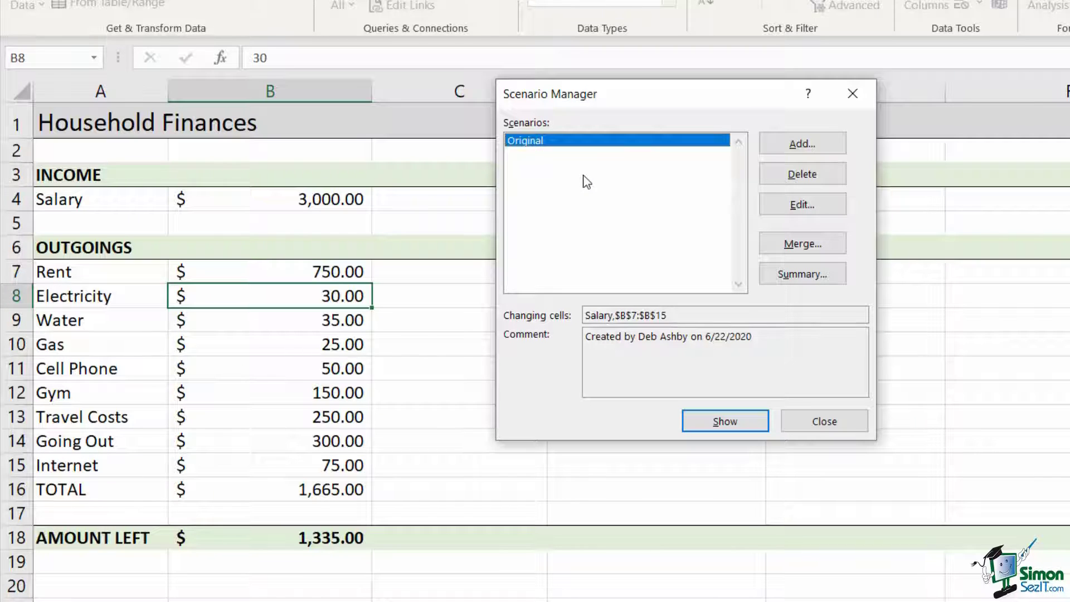
Add a scenario named 'Promotion' using the same changing cells.
{"action": "left_click", "coordinate": [802, 143]}
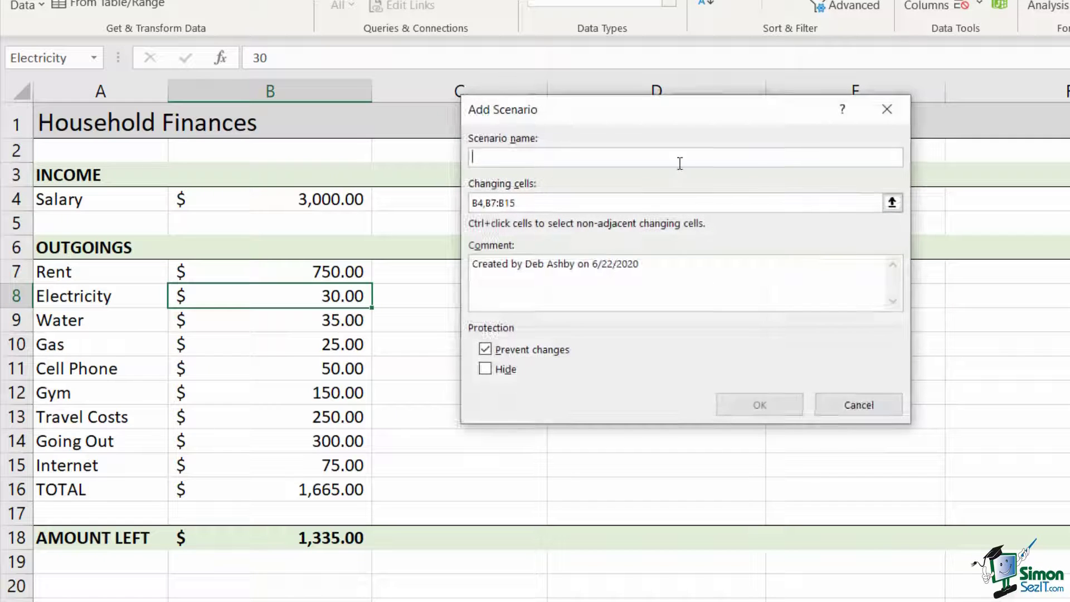
{"action": "type", "text": "Promotion"}
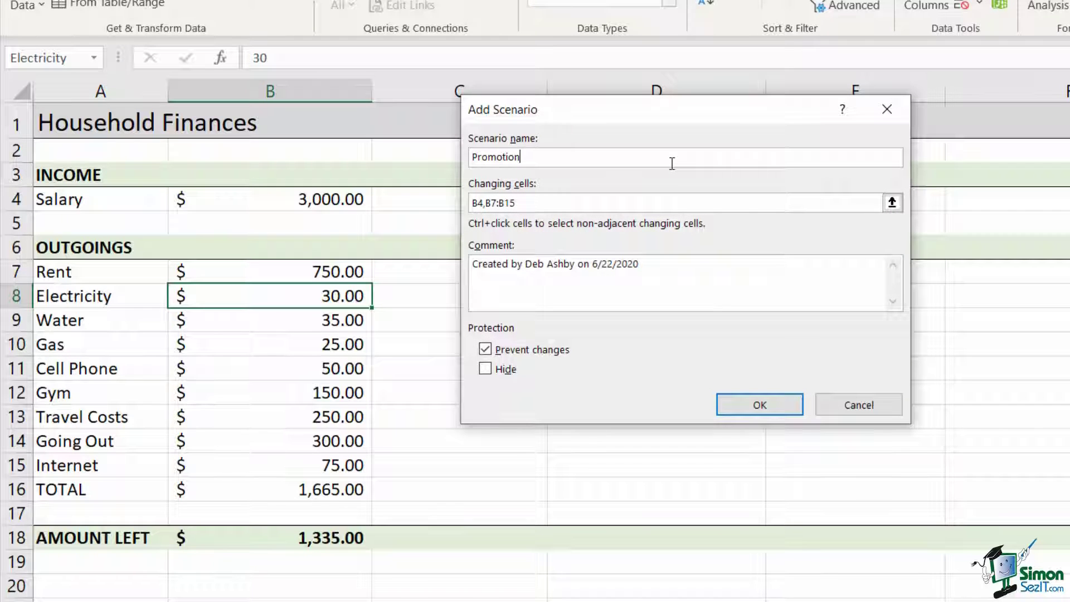
{"action": "left_click", "coordinate": [691, 201]}
{"action": "left_click", "coordinate": [759, 404]}
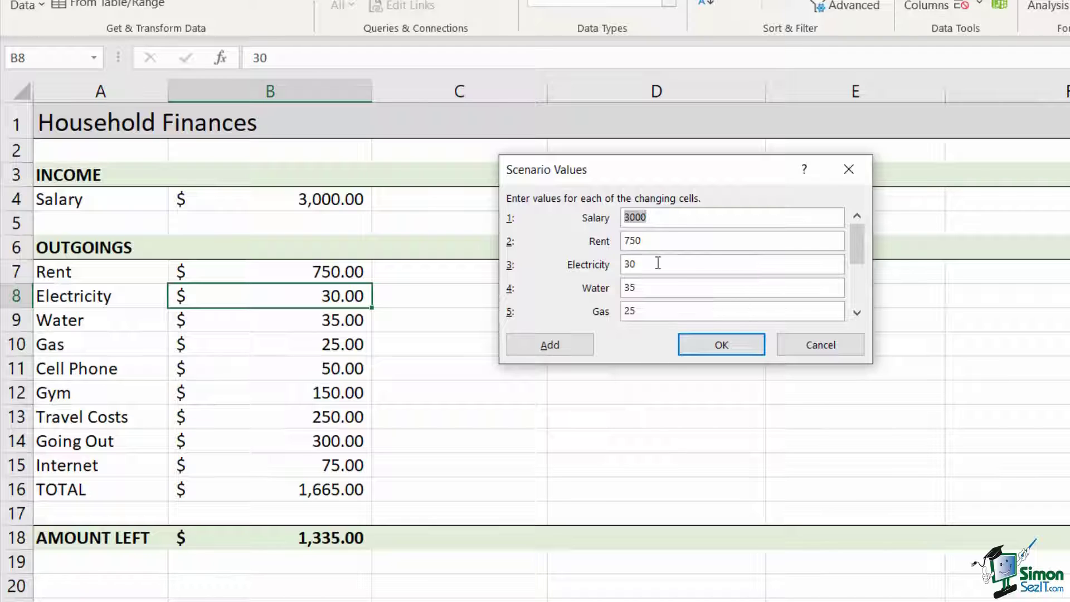
Set the Promotion values to Salary 3500 and Going_Out 350.
{"action": "left_click", "coordinate": [668, 223]}
{"action": "left_click_drag", "start_coordinate": [659, 220], "coordinate": [595, 218]}
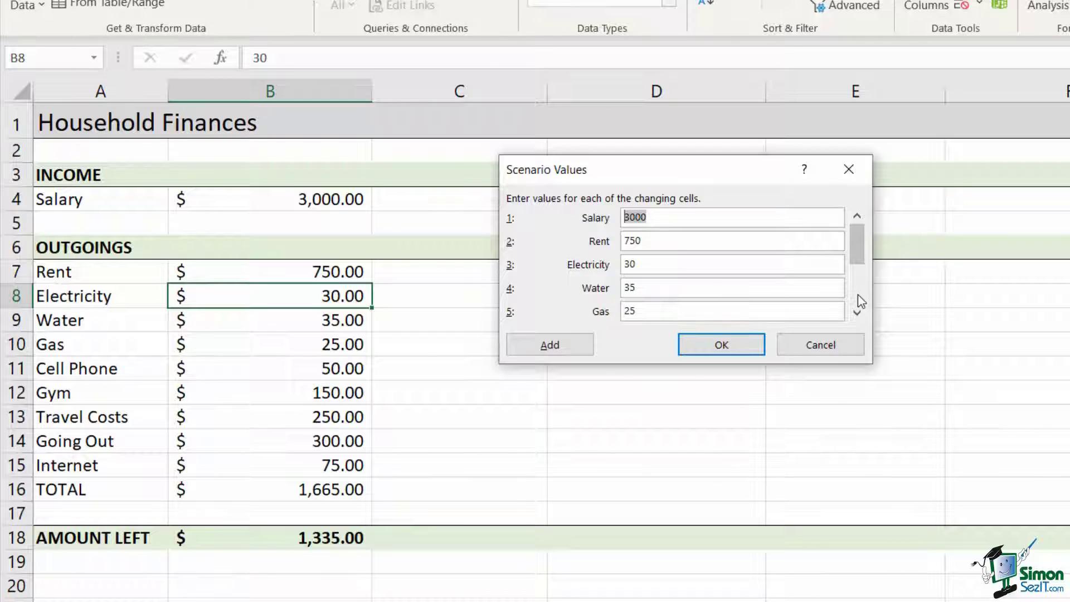
{"action": "type", "text": "3500"}
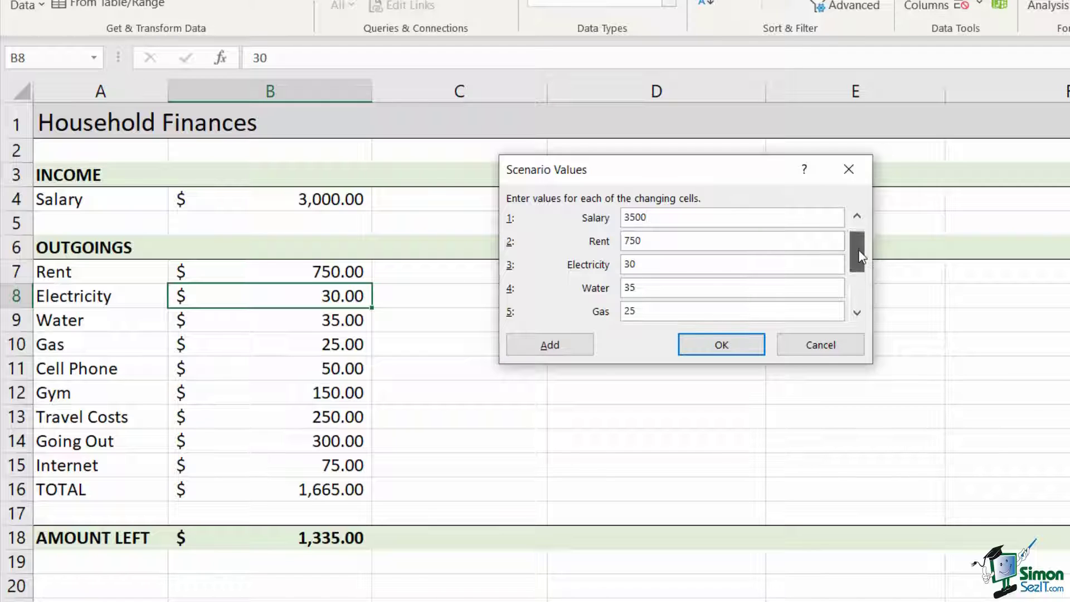
{"action": "left_click", "coordinate": [856, 314]}
{"action": "left_click", "coordinate": [856, 313]}
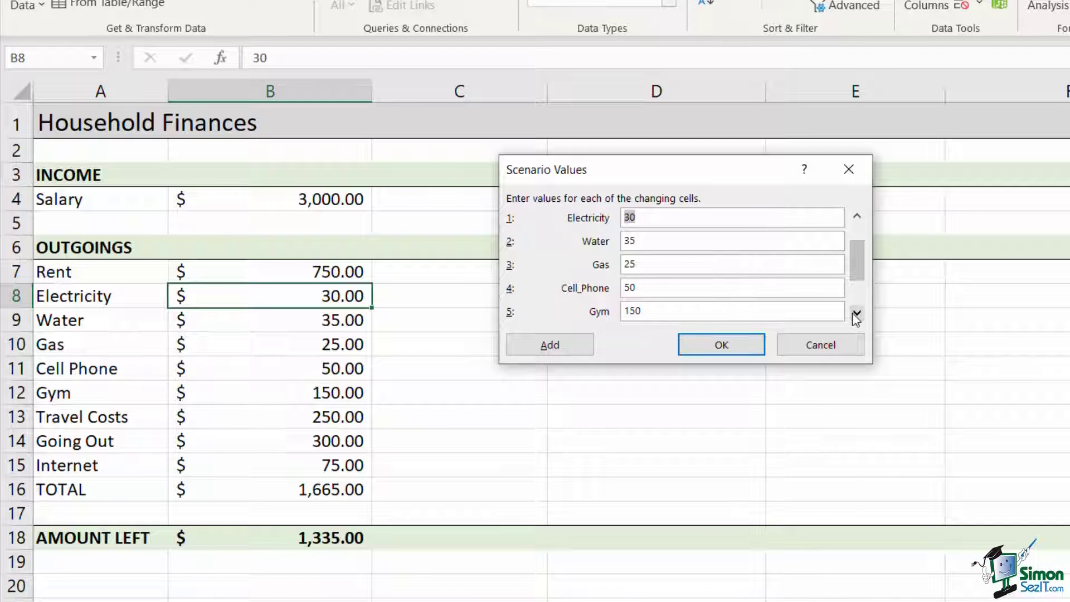
{"action": "left_click", "coordinate": [857, 313]}
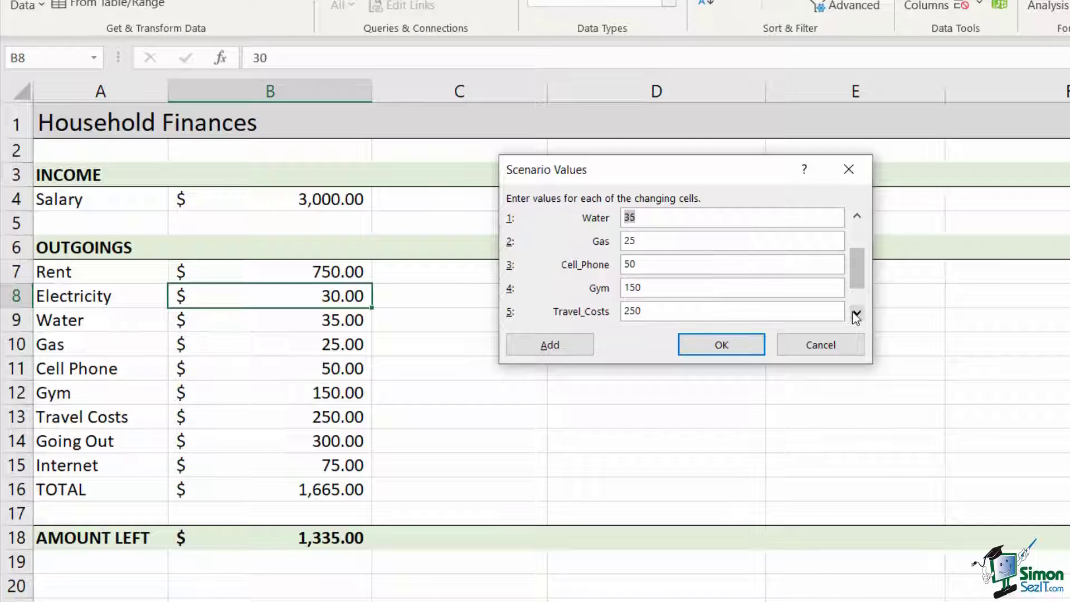
{"action": "left_click", "coordinate": [856, 313]}
{"action": "left_click", "coordinate": [856, 313]}
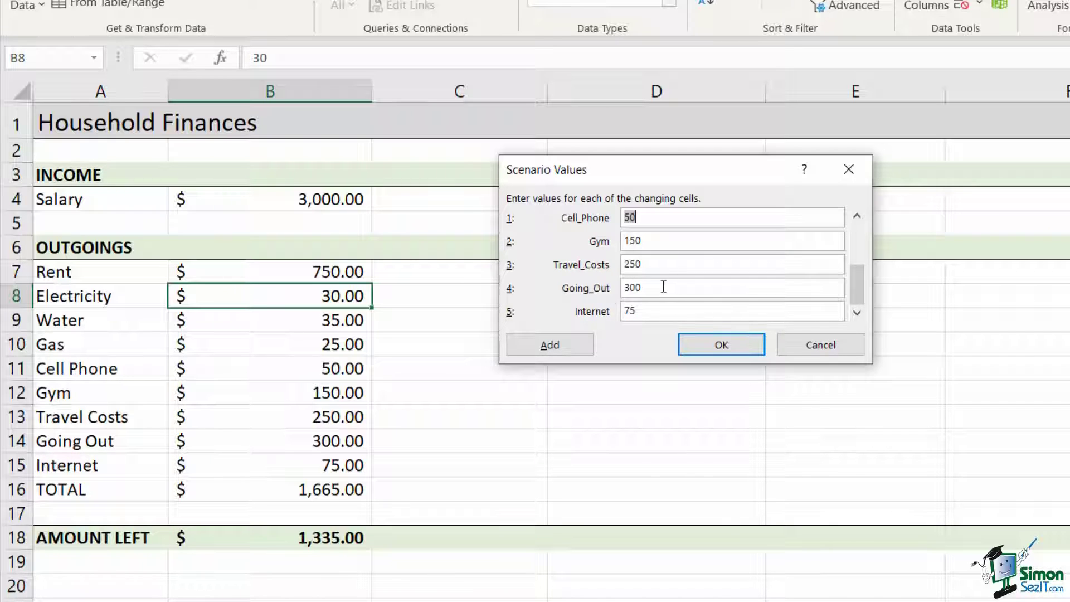
{"action": "double_click", "coordinate": [662, 287]}
{"action": "type", "text": "350"}
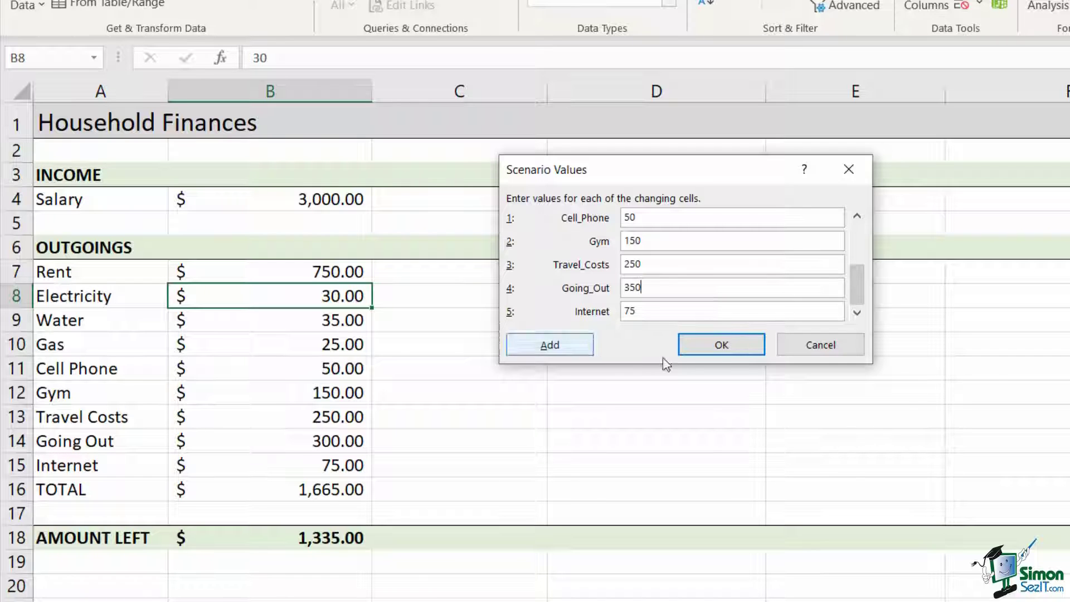
Save the Promotion scenario and add a third scenario named 'New Job'.
{"action": "left_click", "coordinate": [722, 345]}
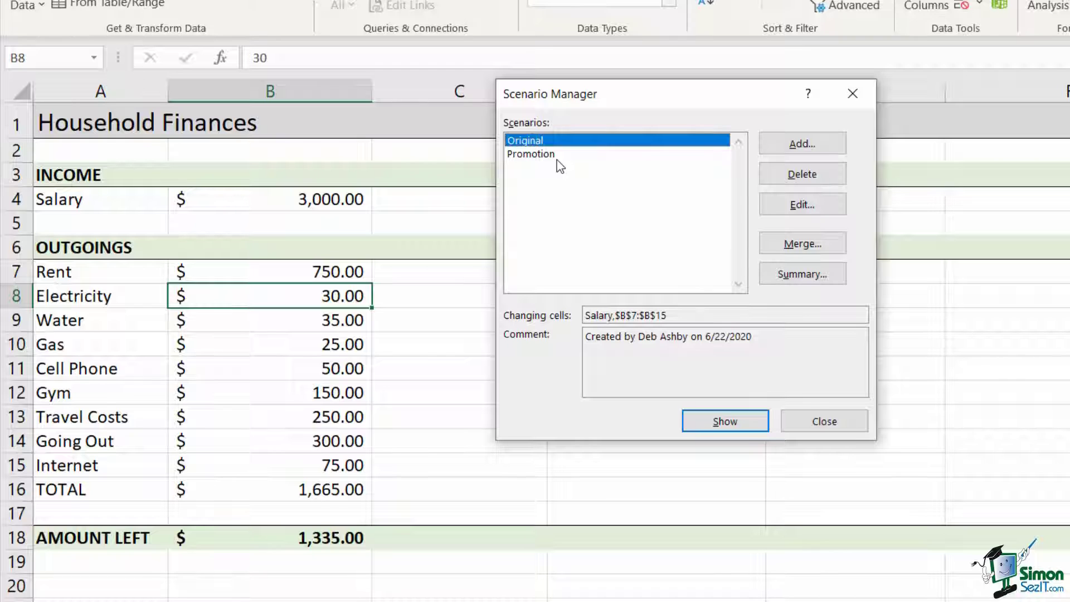
{"action": "left_click", "coordinate": [817, 143]}
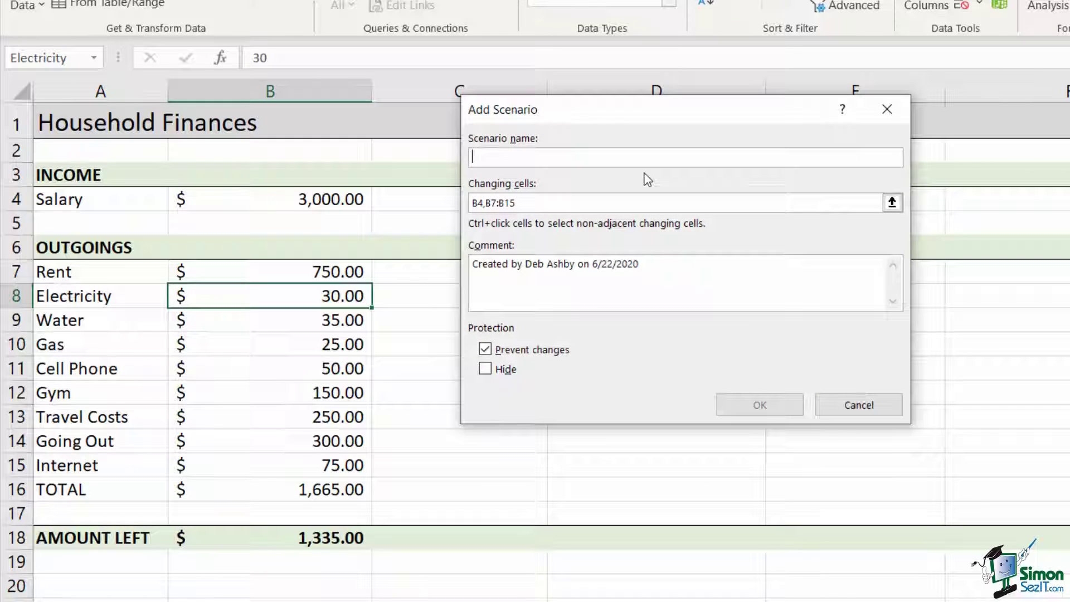
{"action": "type", "text": "New Job"}
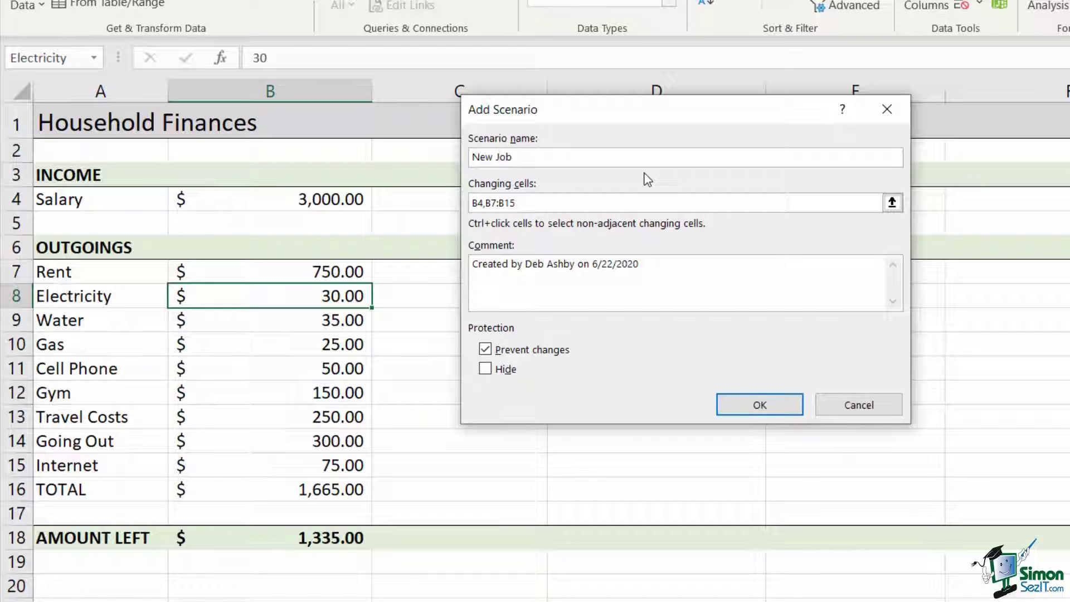
{"action": "left_click", "coordinate": [757, 406]}
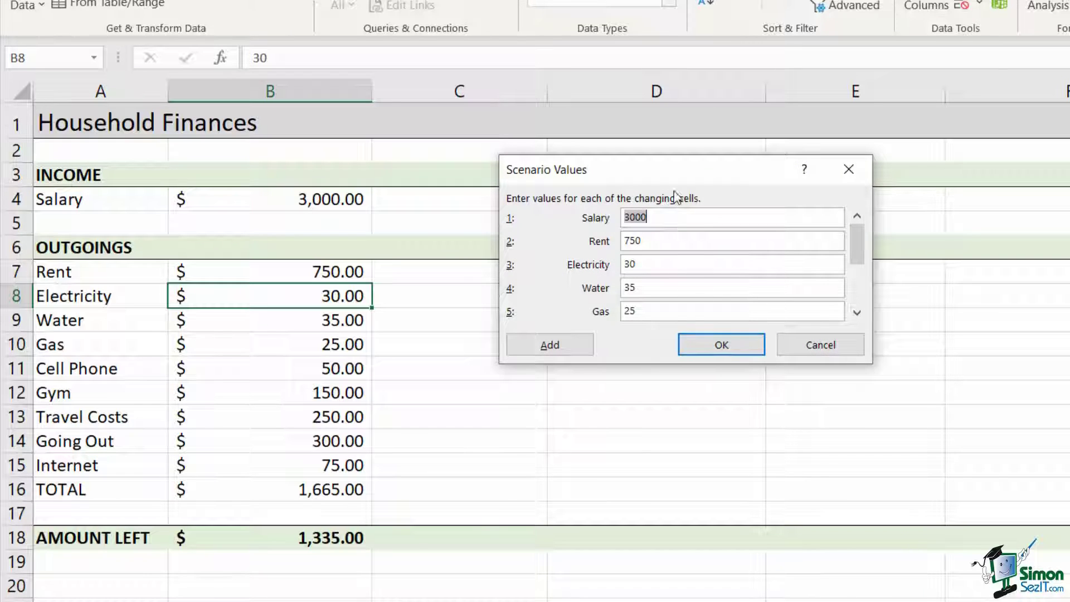
Give New Job Salary 4000, Travel_Costs 350, Gym 220 and Going_Out 350, and save it.
{"action": "type", "text": "4000"}
{"action": "left_click", "coordinate": [857, 312]}
{"action": "left_click", "coordinate": [857, 313]}
{"action": "left_click", "coordinate": [857, 313]}
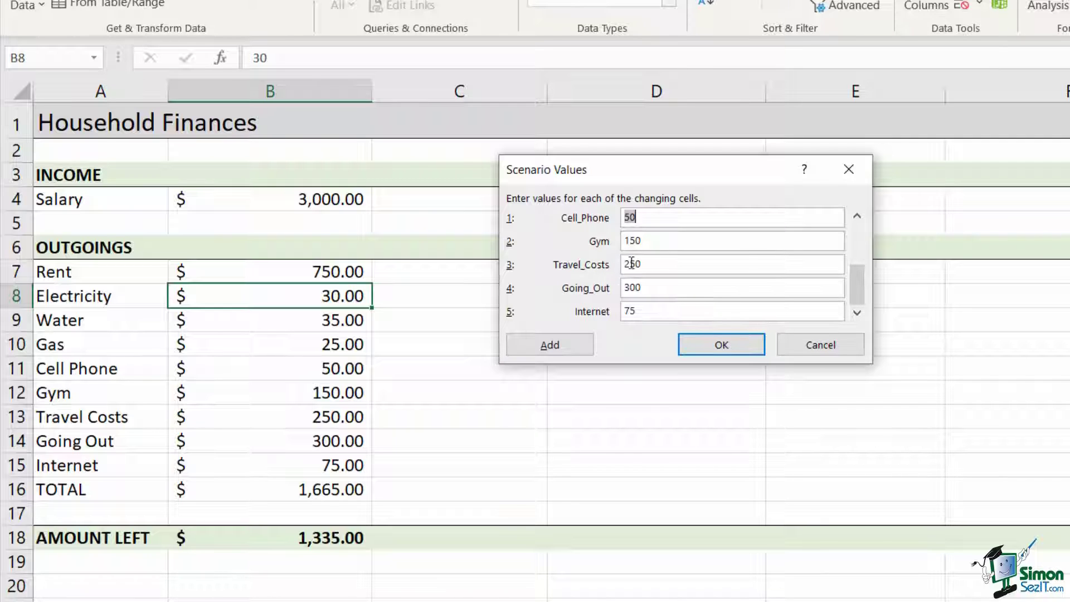
{"action": "left_click_drag", "start_coordinate": [658, 263], "coordinate": [600, 263]}
{"action": "key", "text": "BackSpace"}
{"action": "type", "text": "350"}
{"action": "double_click", "coordinate": [634, 242]}
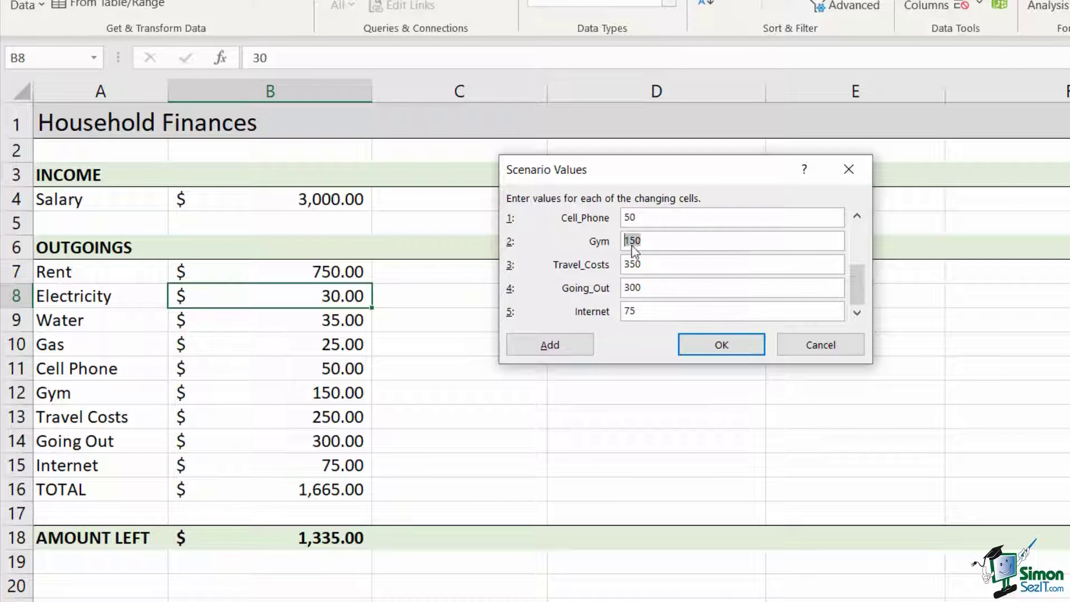
{"action": "type", "text": "220"}
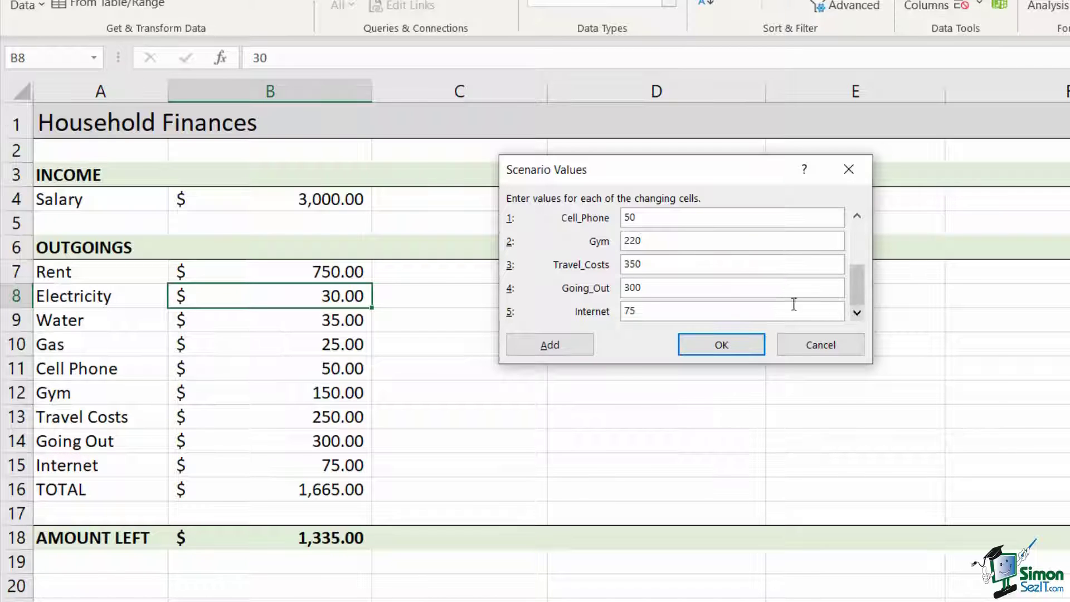
{"action": "left_click_drag", "start_coordinate": [648, 286], "coordinate": [617, 286]}
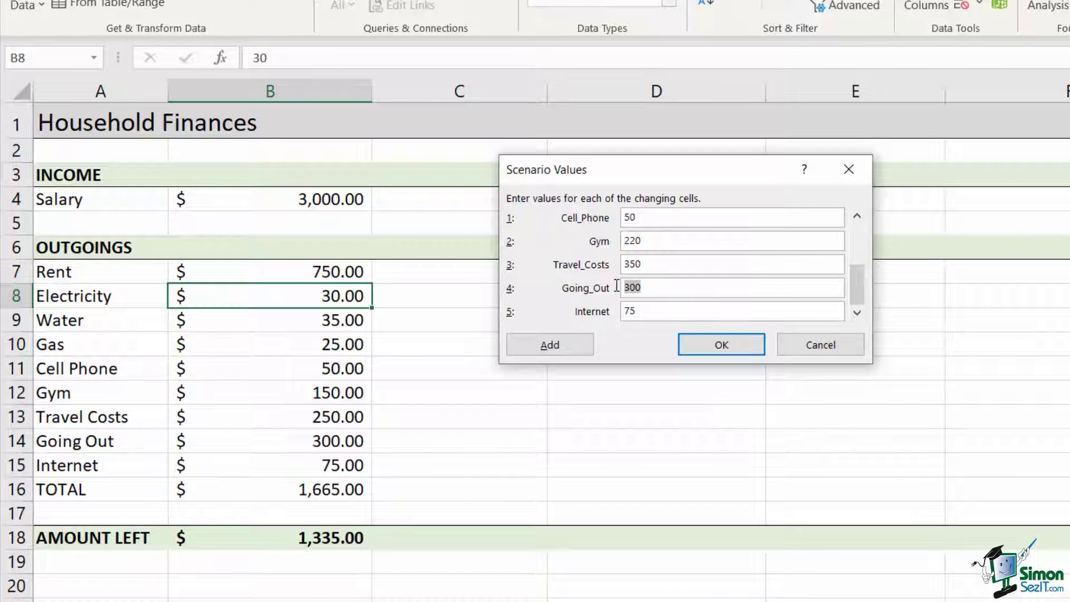
{"action": "type", "text": "350"}
{"action": "left_click", "coordinate": [723, 344]}
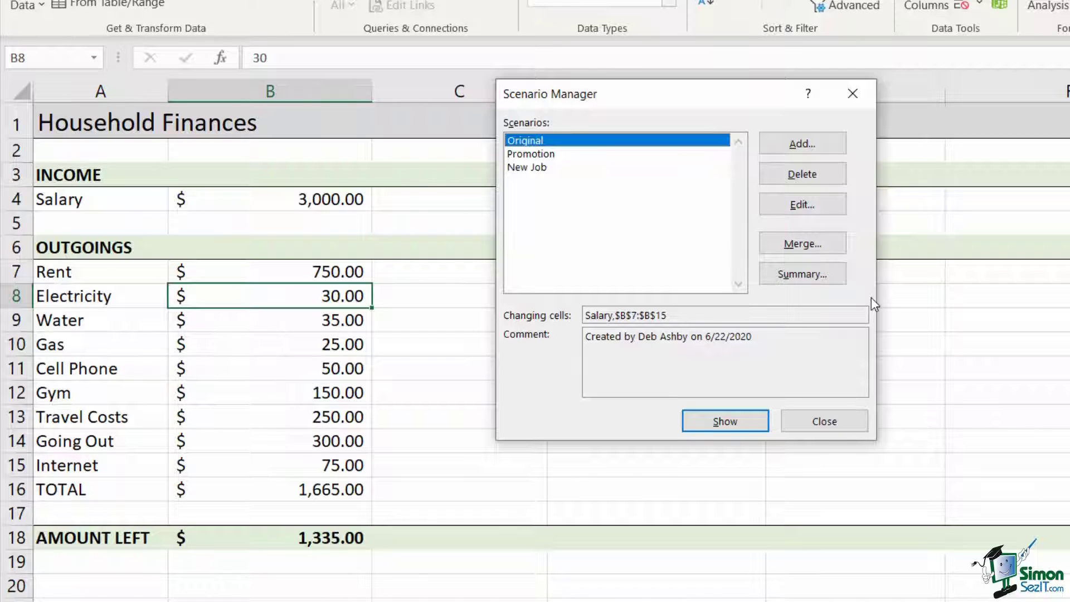
{"action": "left_click", "coordinate": [554, 155]}
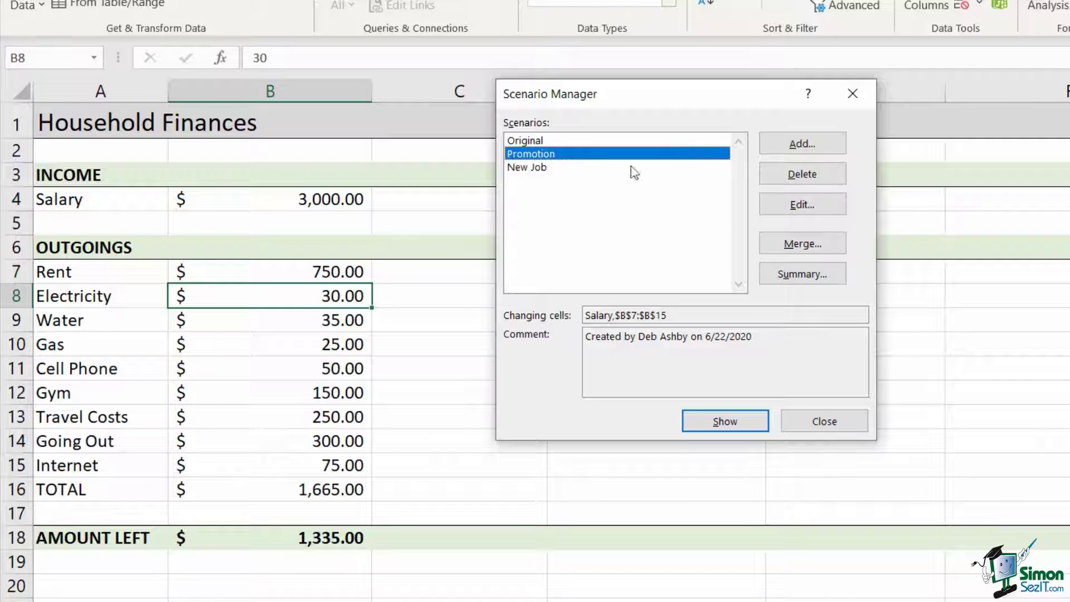
{"action": "left_click", "coordinate": [739, 426]}
{"action": "left_click", "coordinate": [538, 168]}
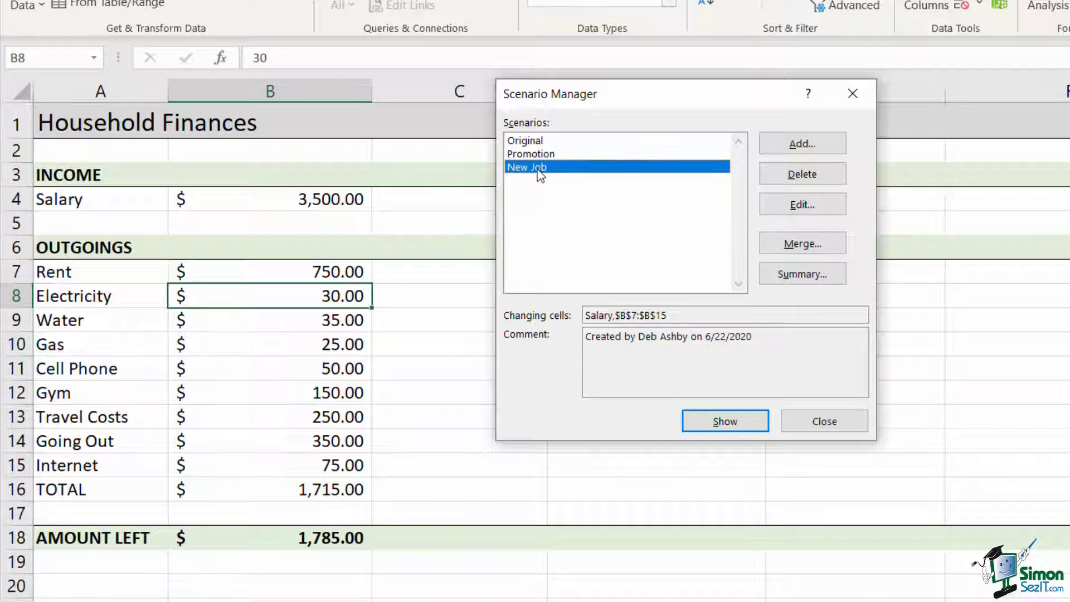
{"action": "left_click", "coordinate": [741, 425]}
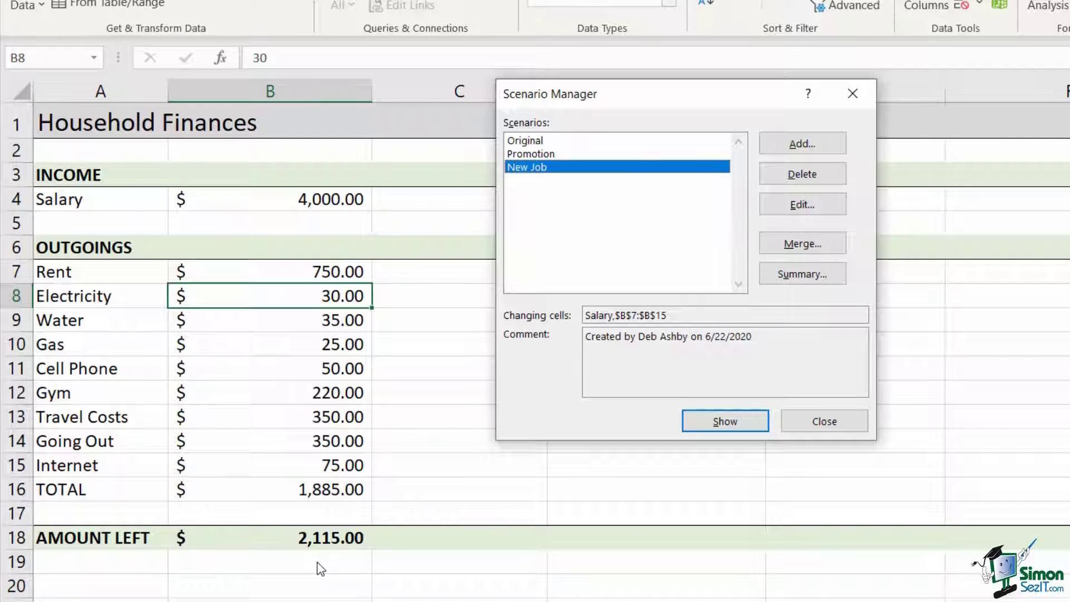
{"action": "left_click", "coordinate": [515, 145]}
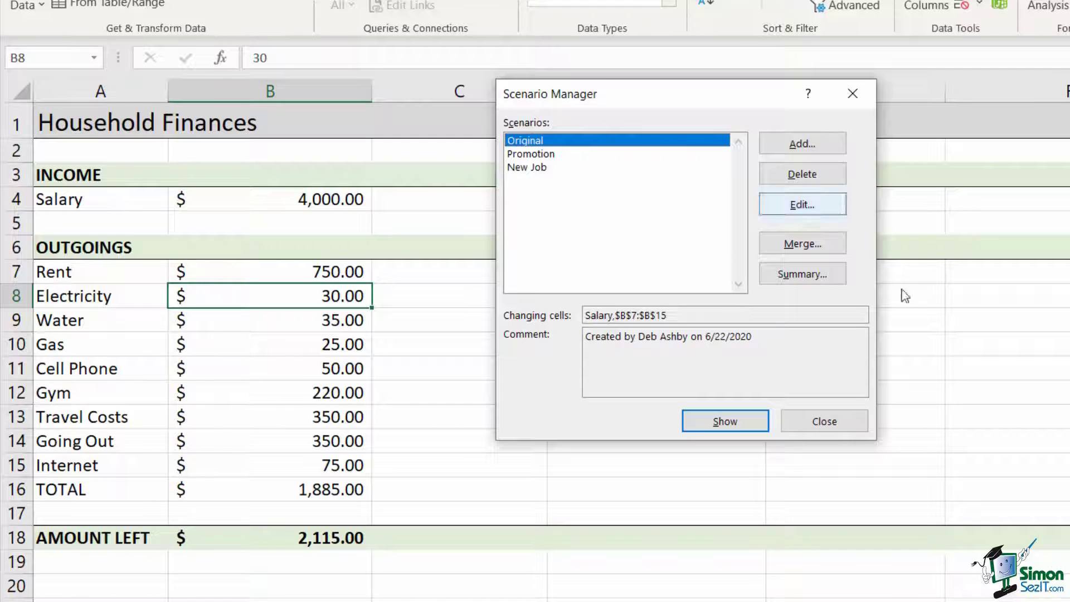
{"action": "left_click", "coordinate": [725, 429]}
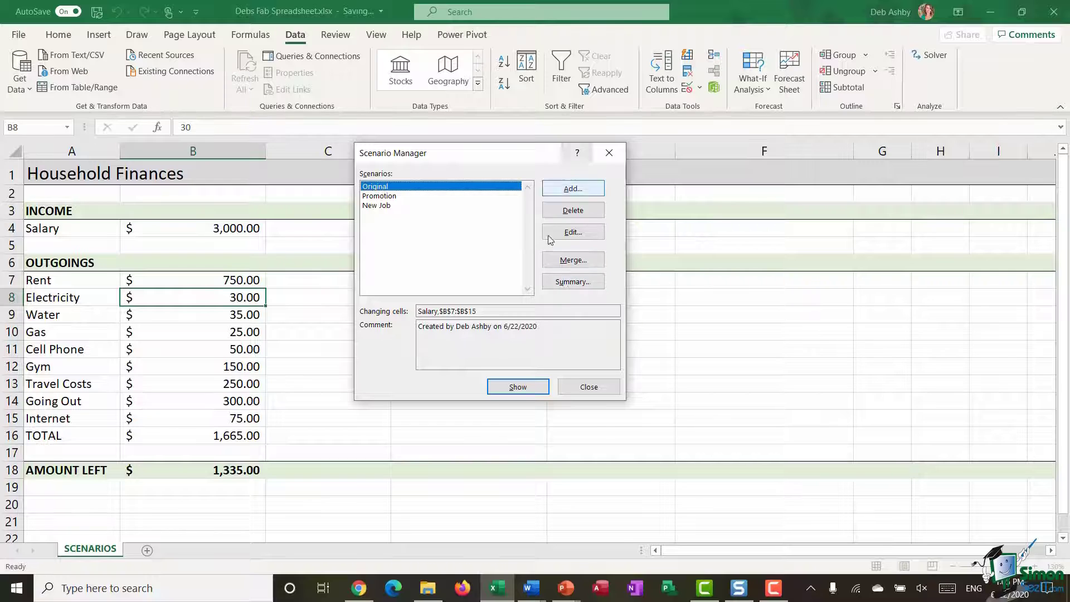
Generate a Scenario Summary report sheet with AMOUNT LEFT (B18) as the result cell.
{"action": "left_click", "coordinate": [568, 285]}
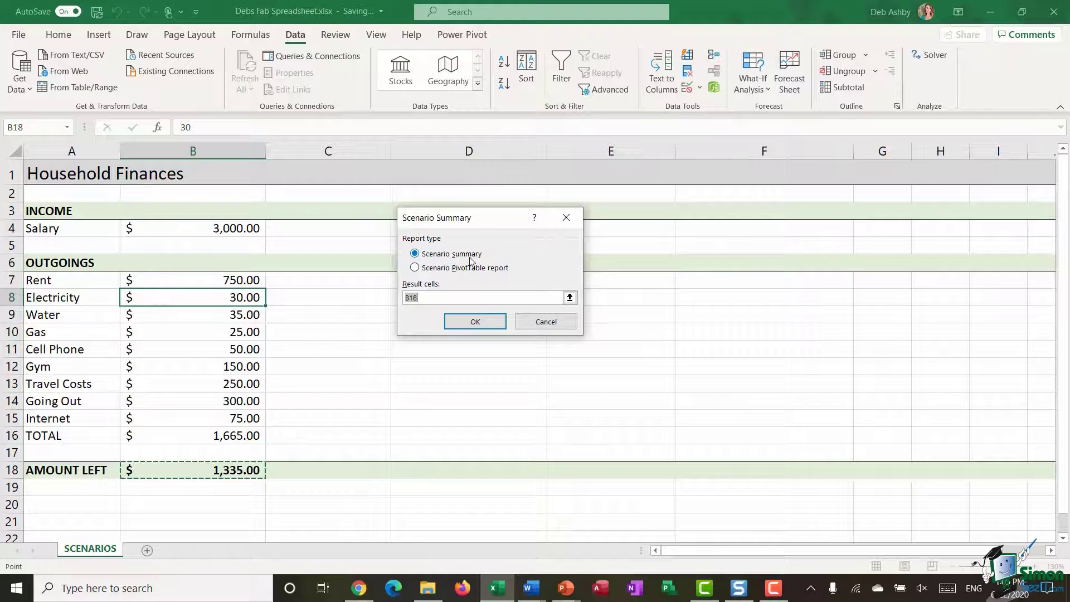
{"action": "left_click", "coordinate": [476, 322]}
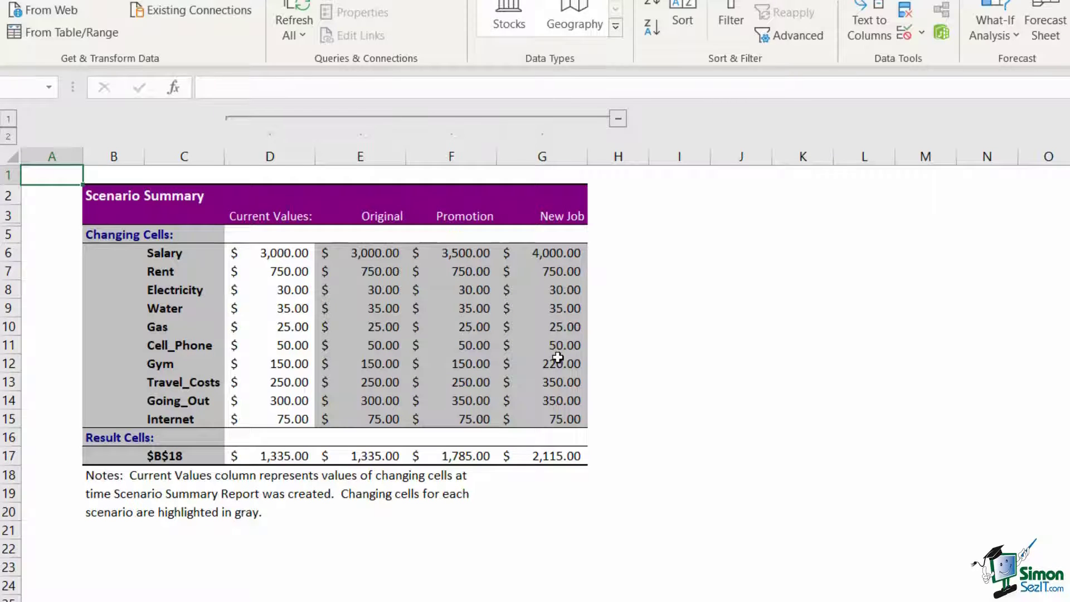
{"action": "left_click_drag", "start_coordinate": [279, 455], "coordinate": [555, 457]}
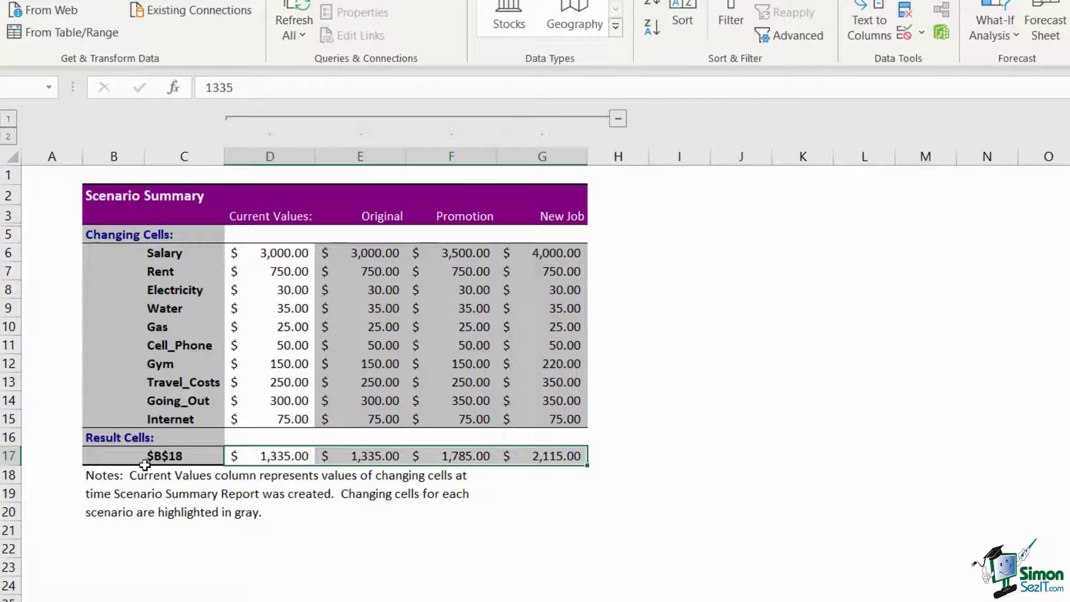
{"action": "left_click", "coordinate": [165, 457]}
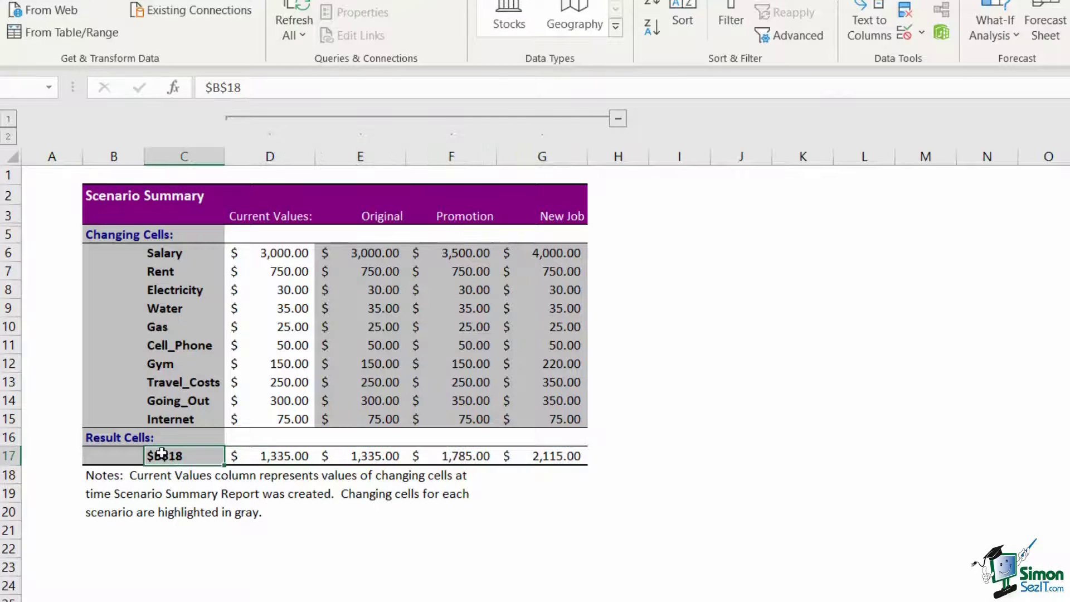
{"action": "left_click_drag", "start_coordinate": [175, 251], "coordinate": [191, 418]}
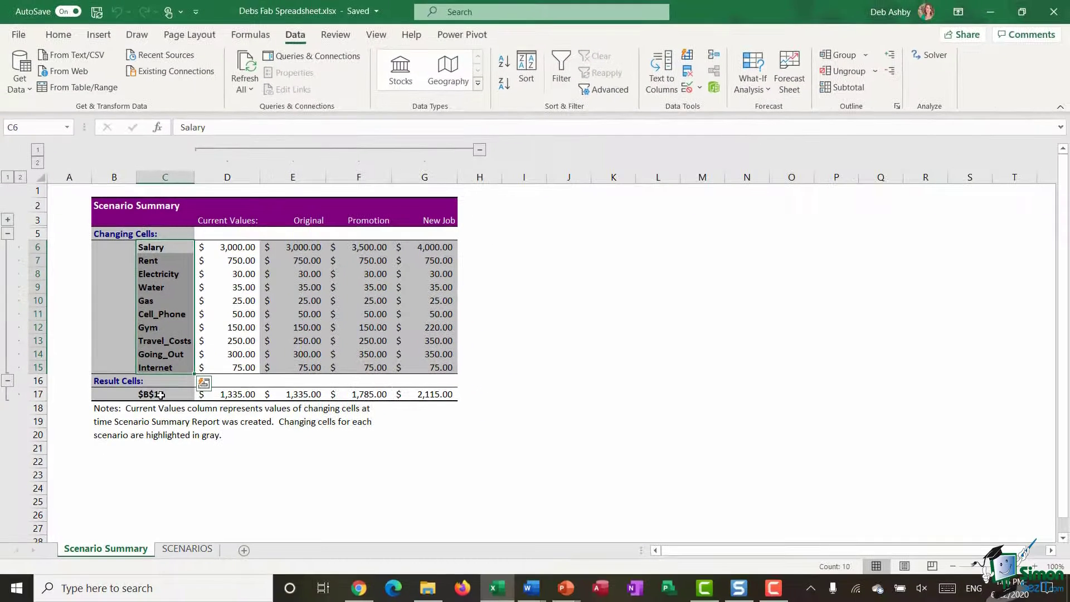
{"action": "left_click", "coordinate": [177, 457]}
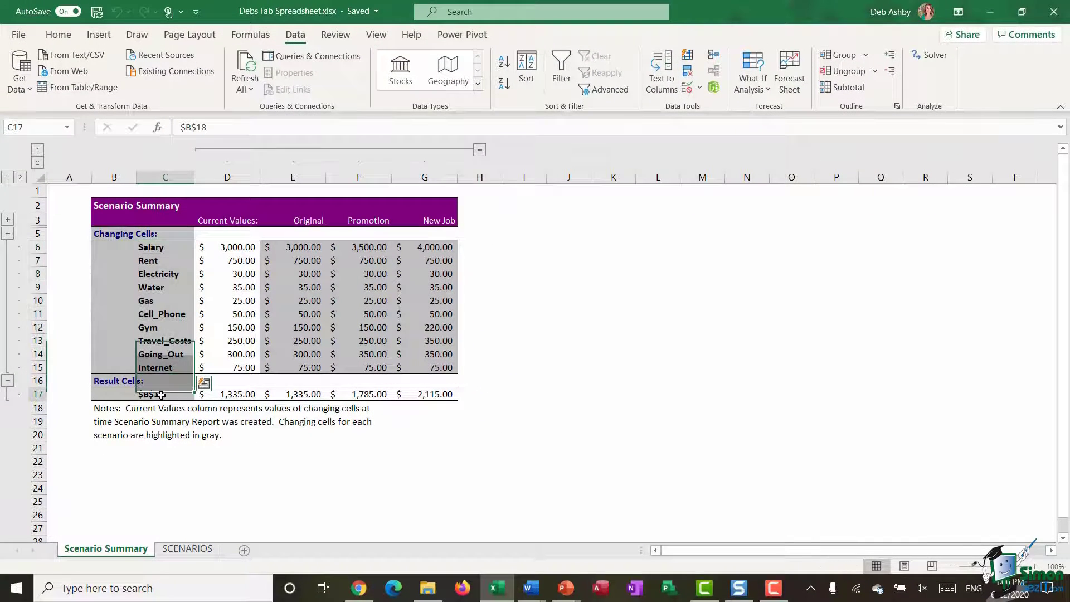
{"action": "left_click", "coordinate": [187, 549]}
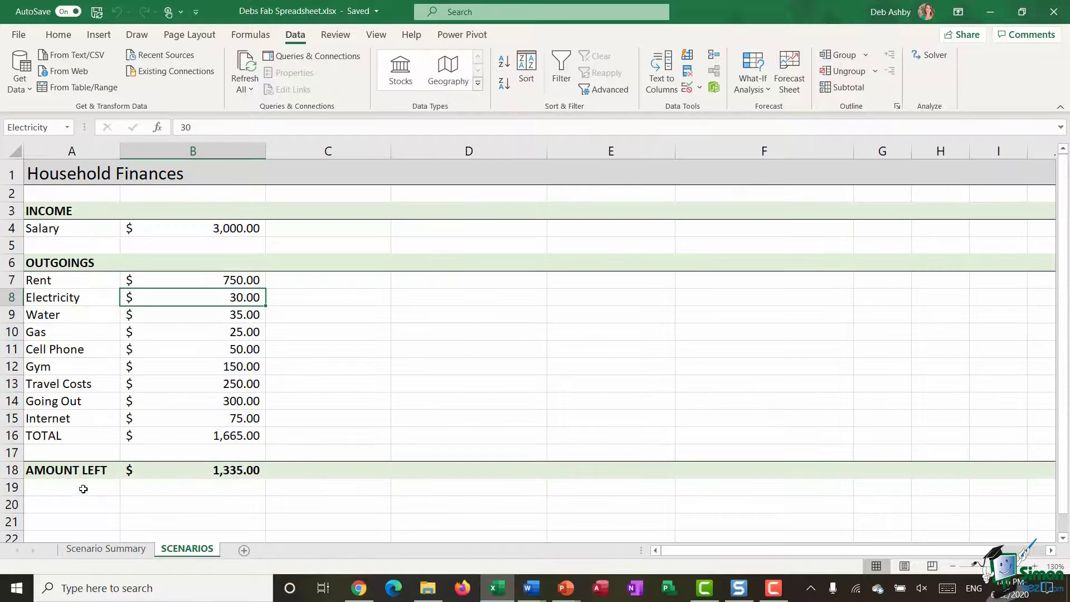
{"action": "left_click", "coordinate": [67, 470]}
{"action": "left_click_drag", "start_coordinate": [244, 475], "coordinate": [116, 465]}
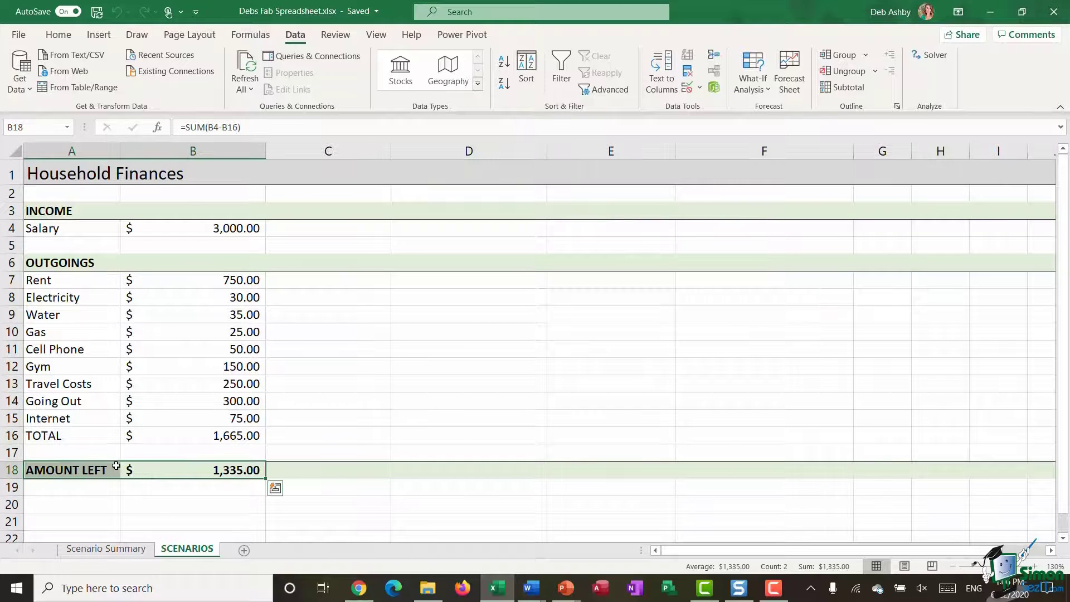
{"action": "left_click", "coordinate": [106, 548]}
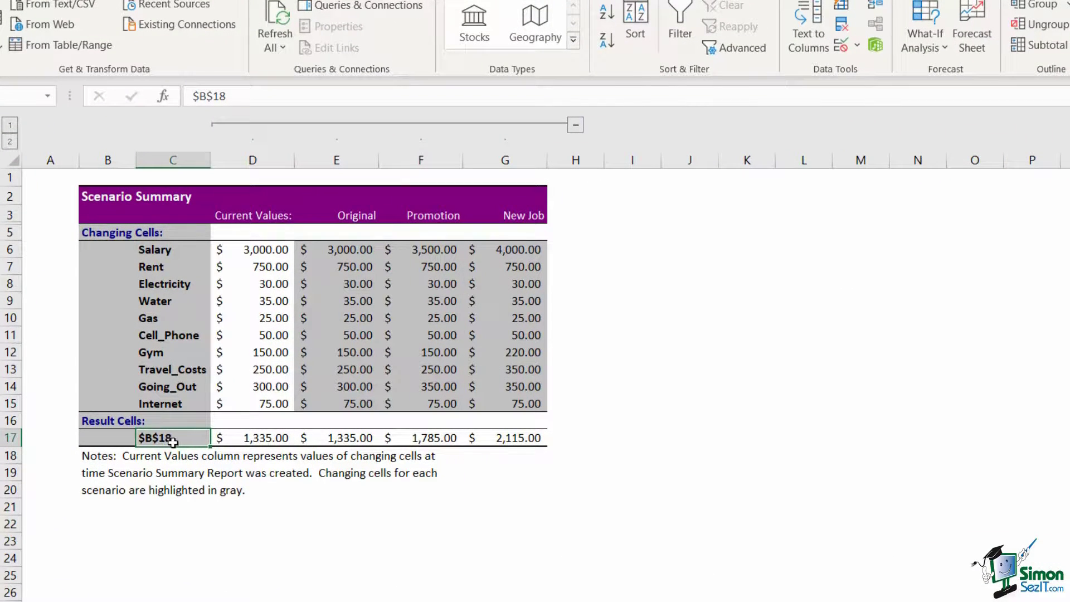
{"action": "left_click_drag", "start_coordinate": [246, 440], "coordinate": [518, 440]}
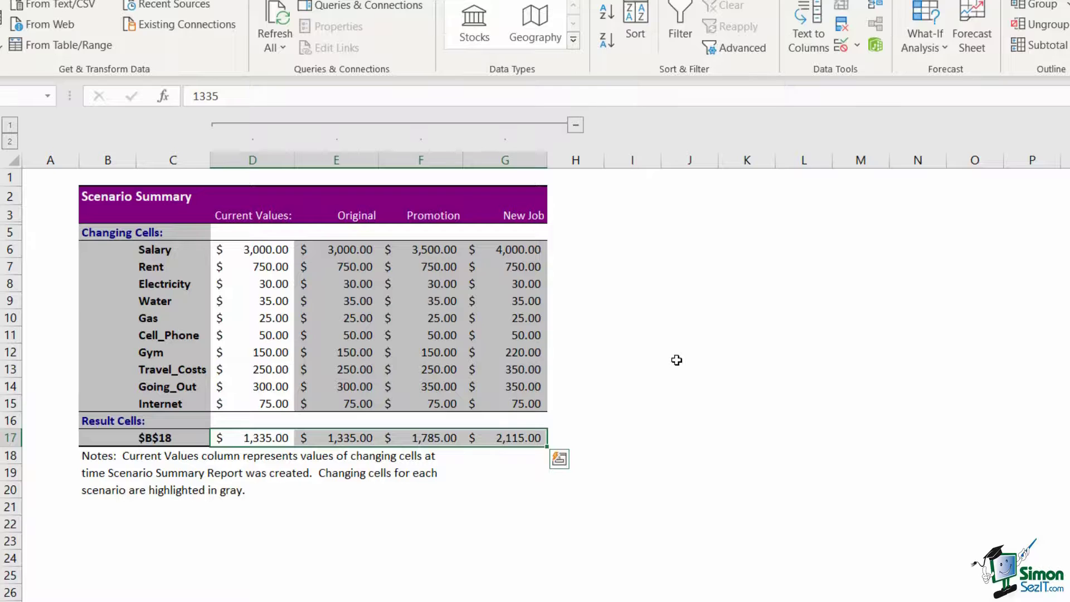
{"action": "left_click", "coordinate": [509, 437]}
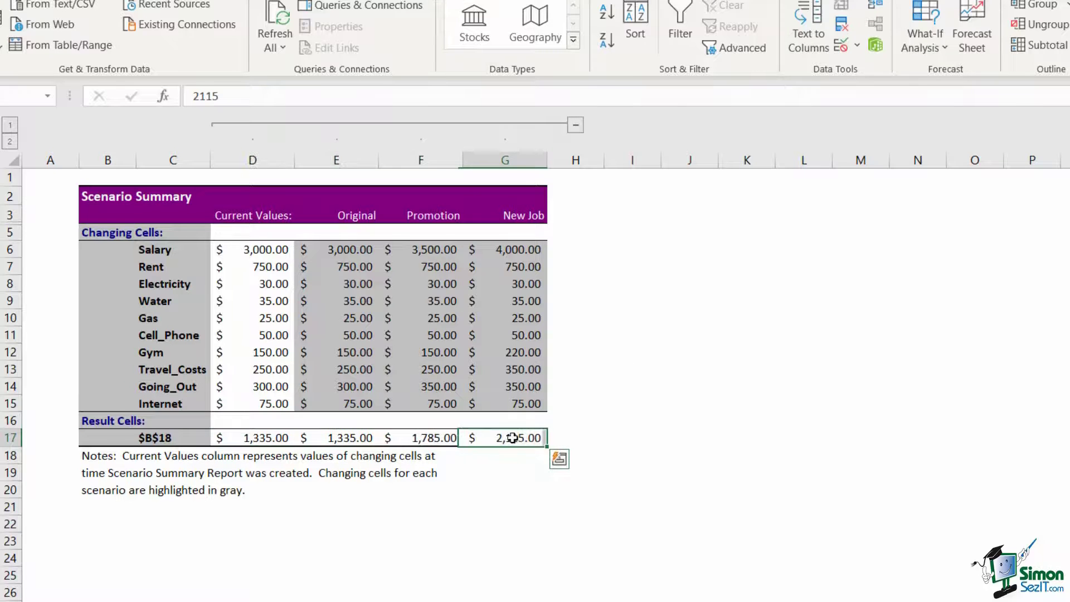